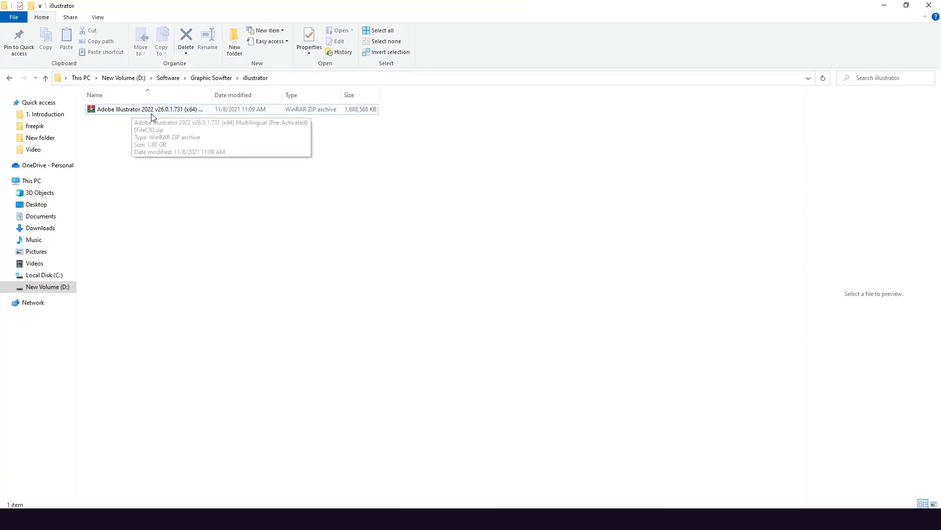
Run Set-up.exe from the Illustrator 2022 folder in the ZIP, entering the archive password
double_click(119, 112)
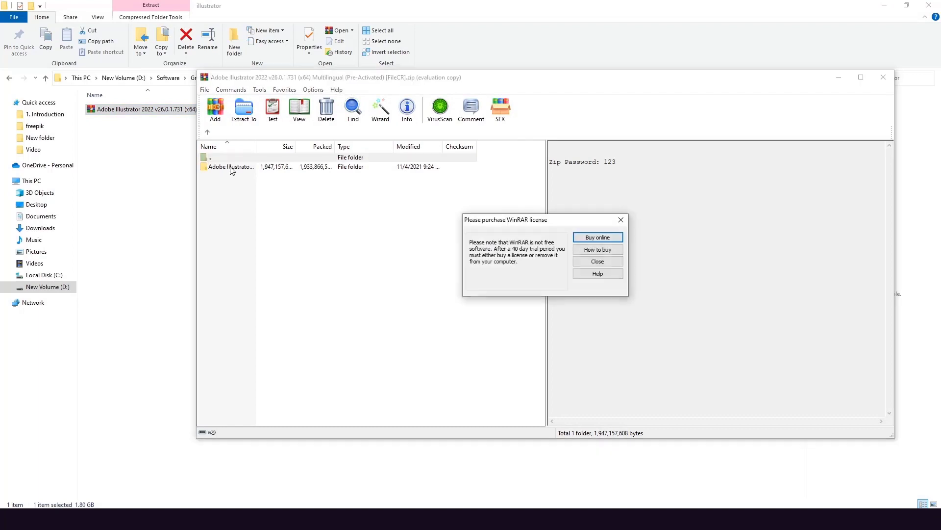
click(620, 220)
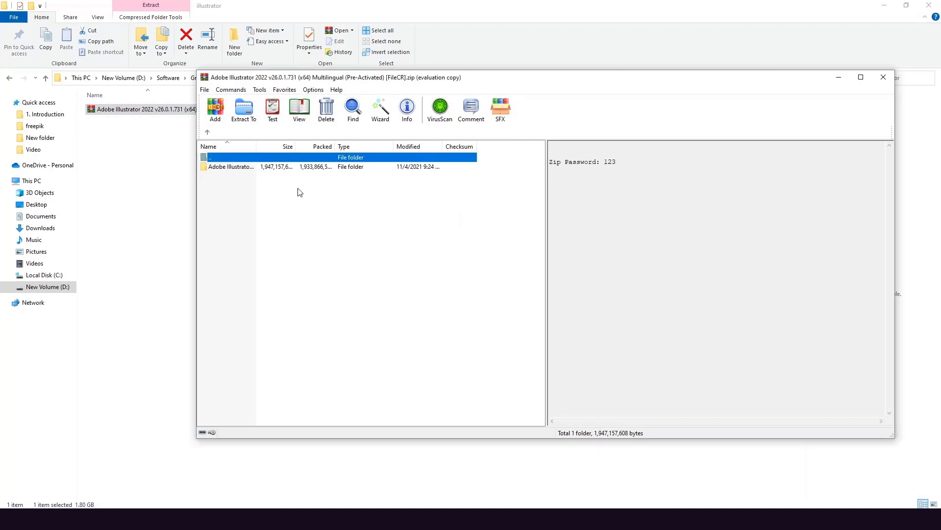
double_click(243, 168)
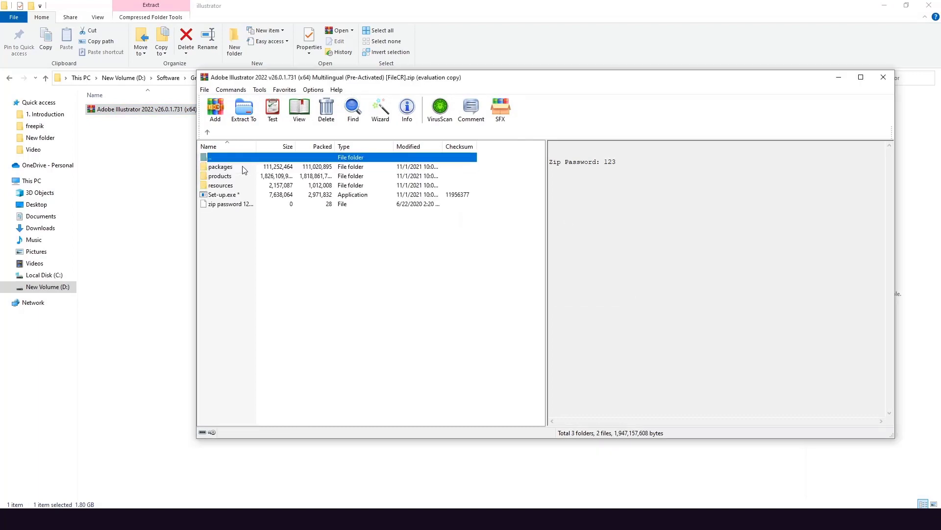
click(225, 197)
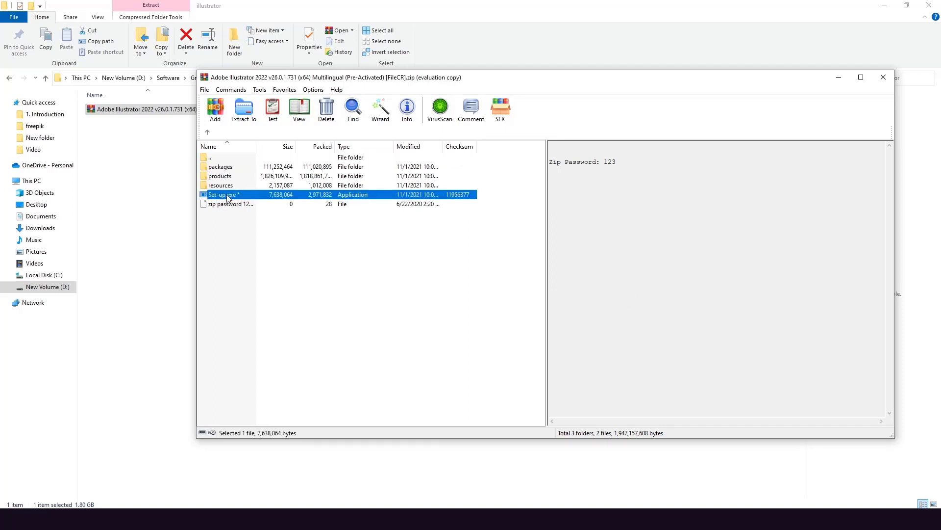
double_click(227, 197)
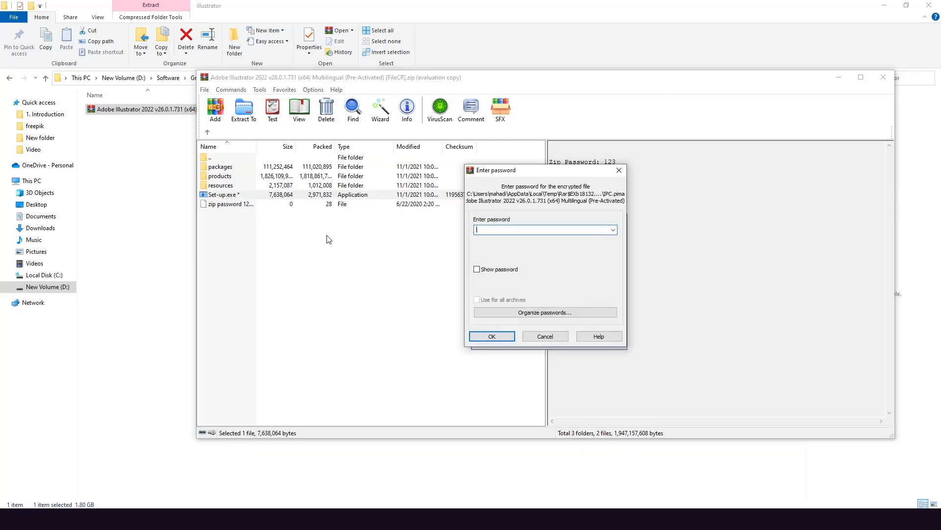
text(123)
click(478, 335)
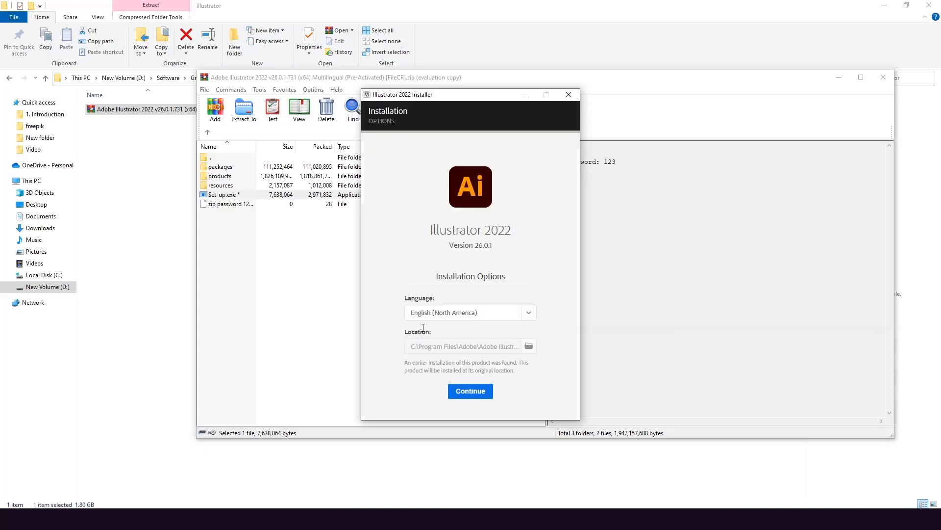
Set the installer language to English (International), then quit the installation
click(535, 319)
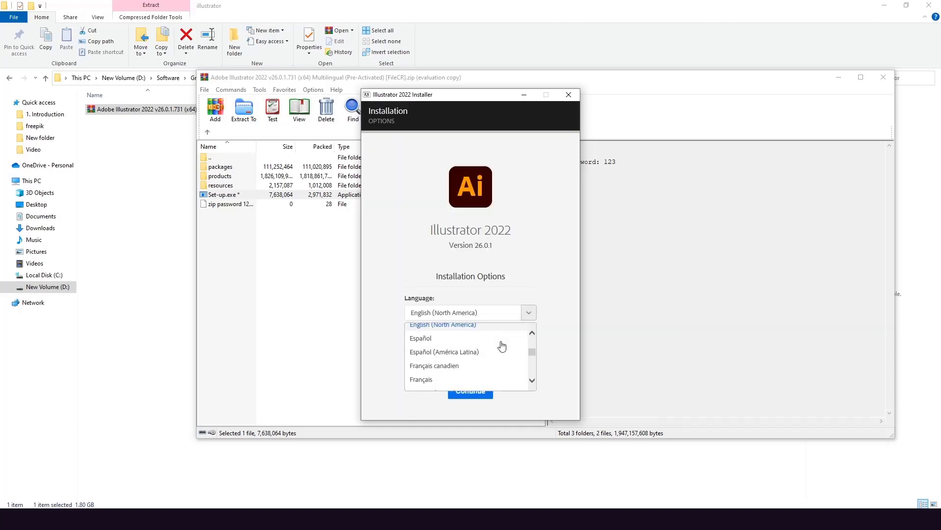
scroll(503, 345, up, 2)
click(468, 350)
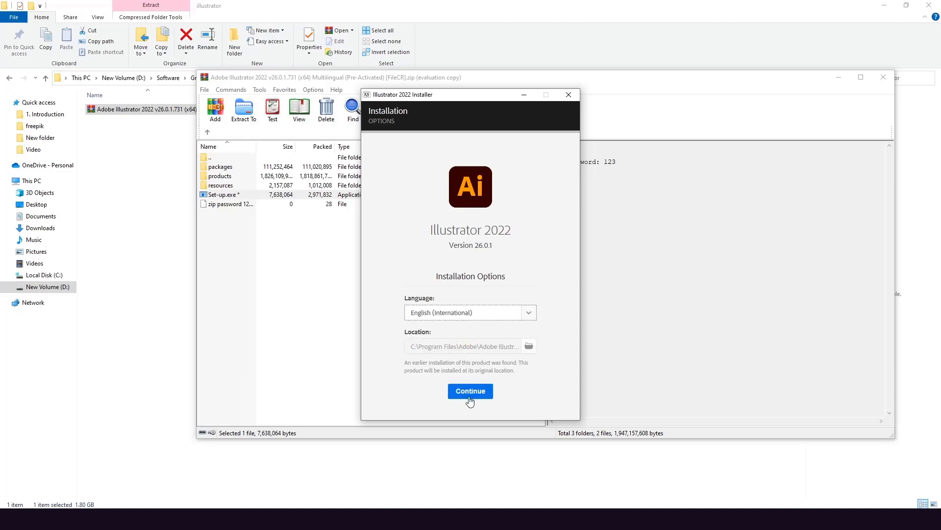
click(569, 94)
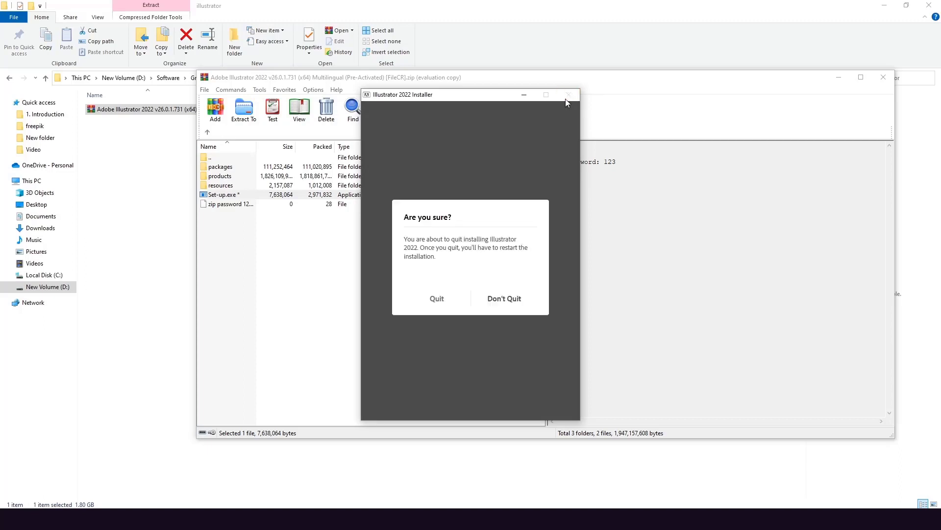
click(439, 299)
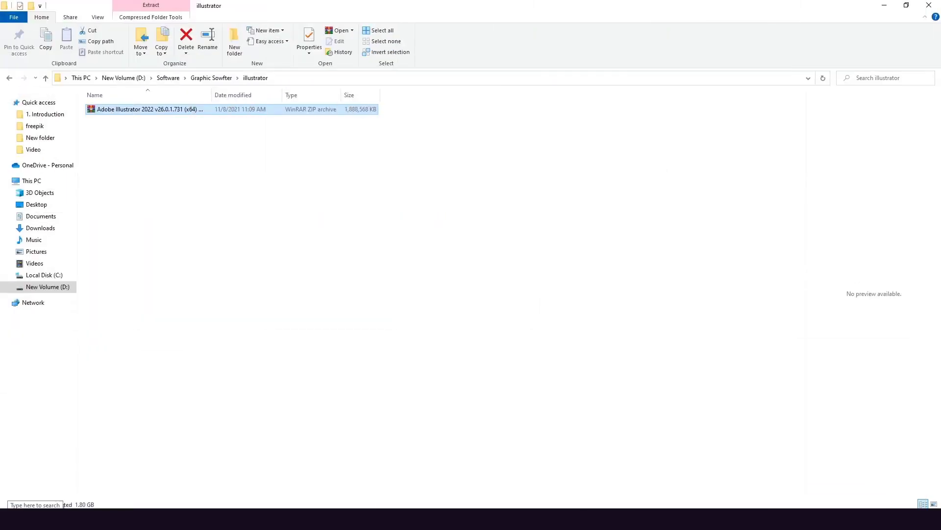
Search 'ill' in Windows Search and launch Adobe Illustrator 2022 from Apps
click(49, 503)
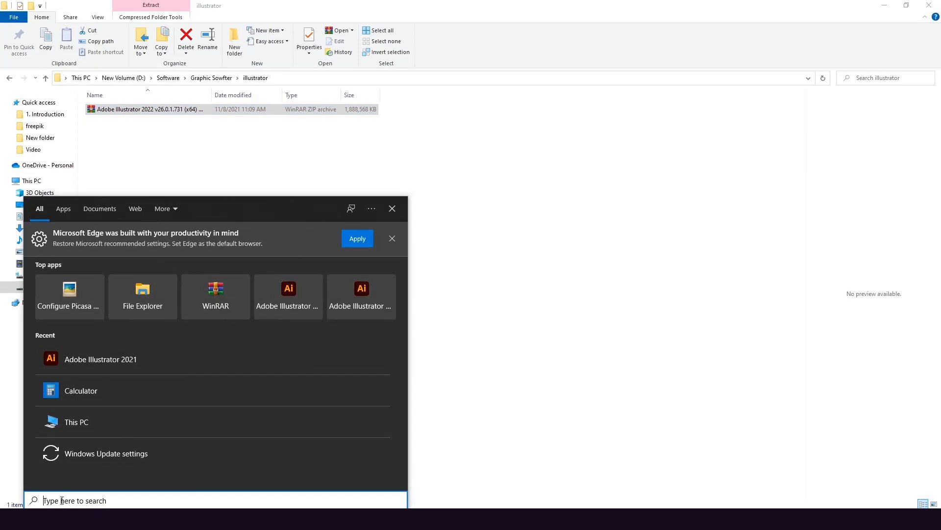
text(ill)
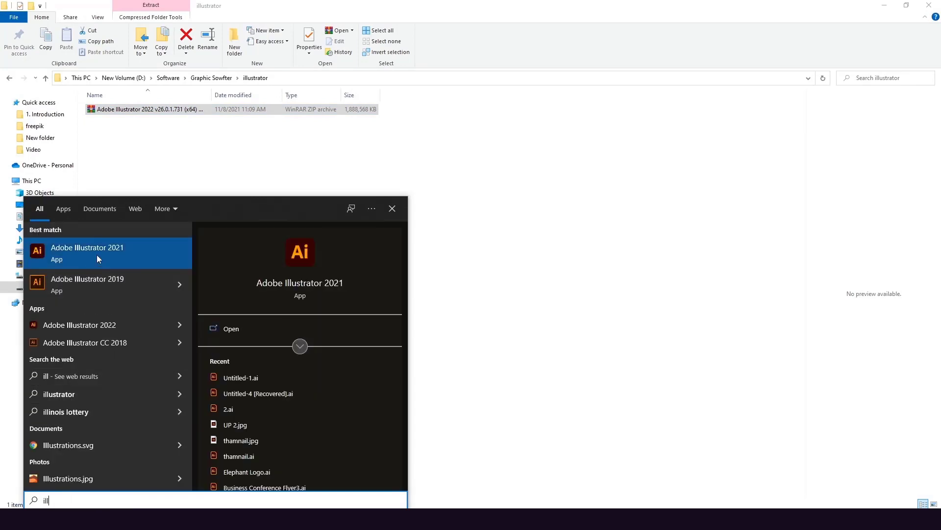
click(78, 325)
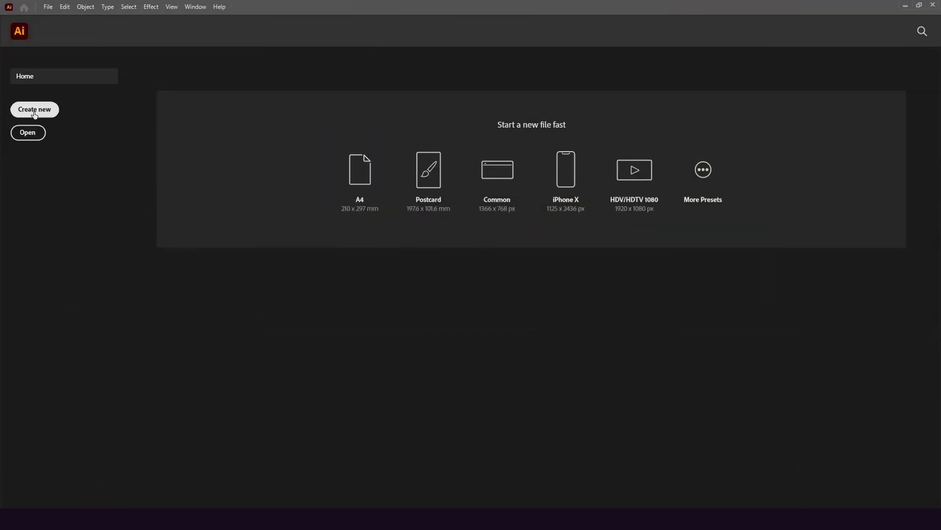
Create a new 2000 x 2000 px RGB document from the Home screen preset
click(34, 111)
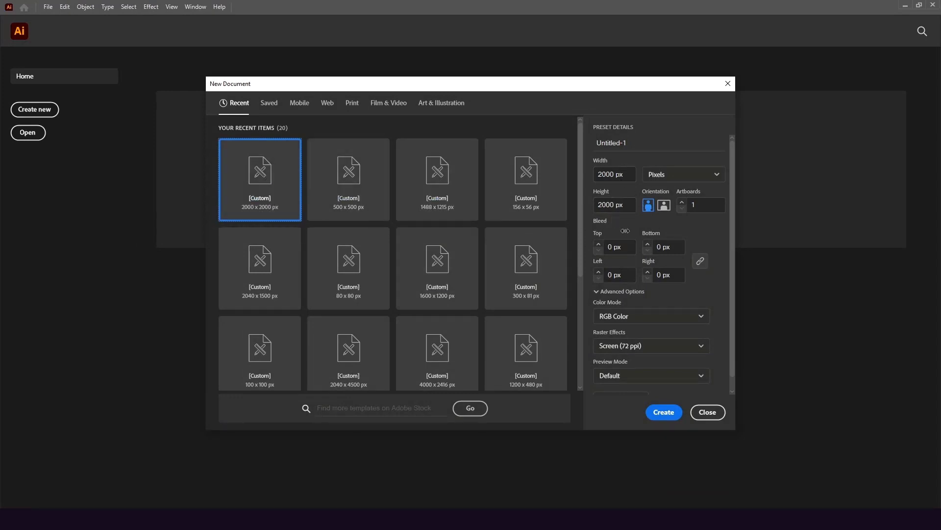
click(663, 413)
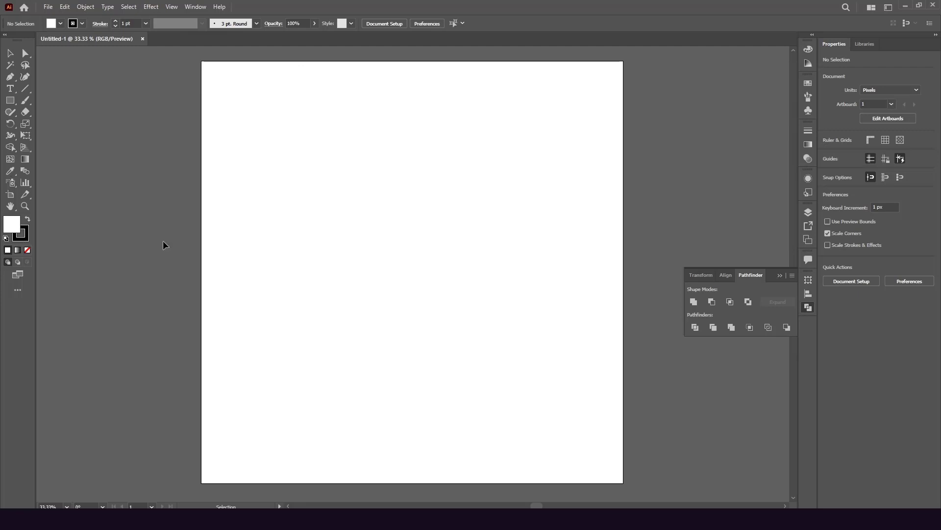
Draw a circle about 359 px wide near the artboard's centre with the Ellipse tool
click(888, 8)
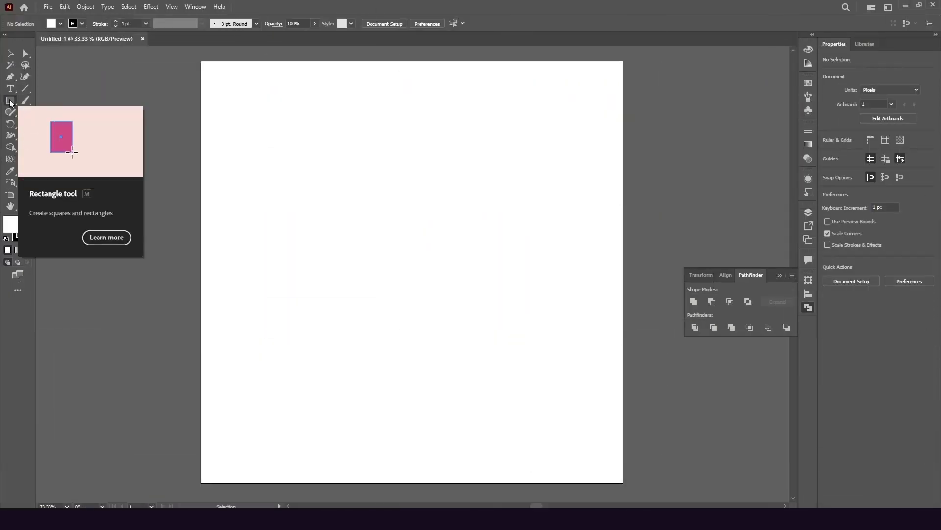
click(11, 102)
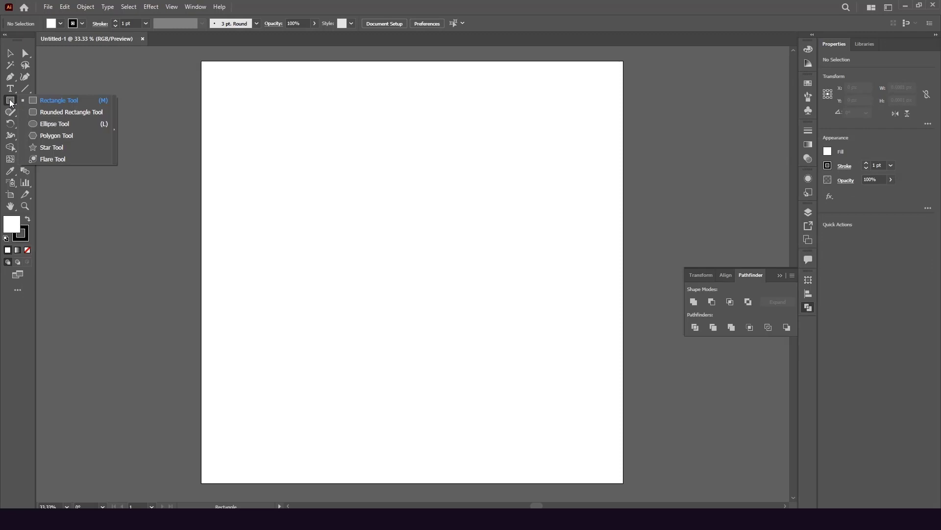
click(45, 124)
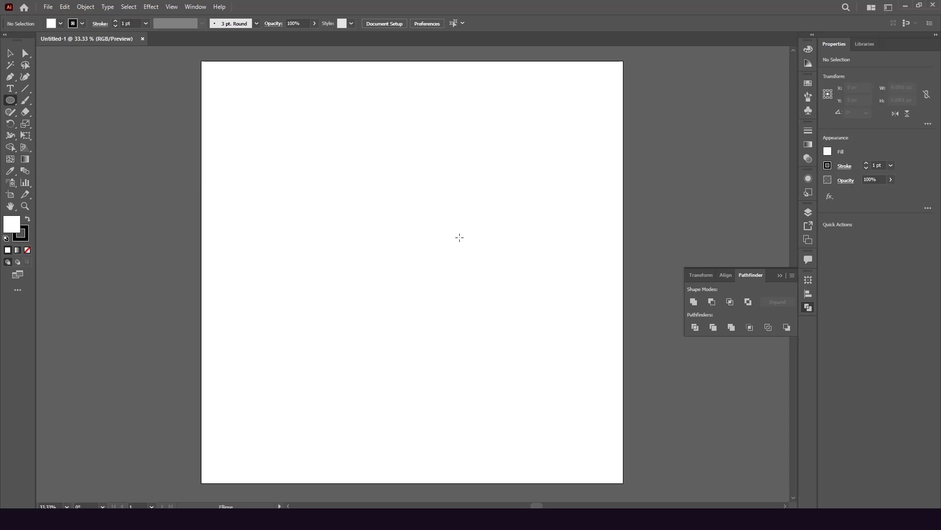
scroll(434, 260, down, 1)
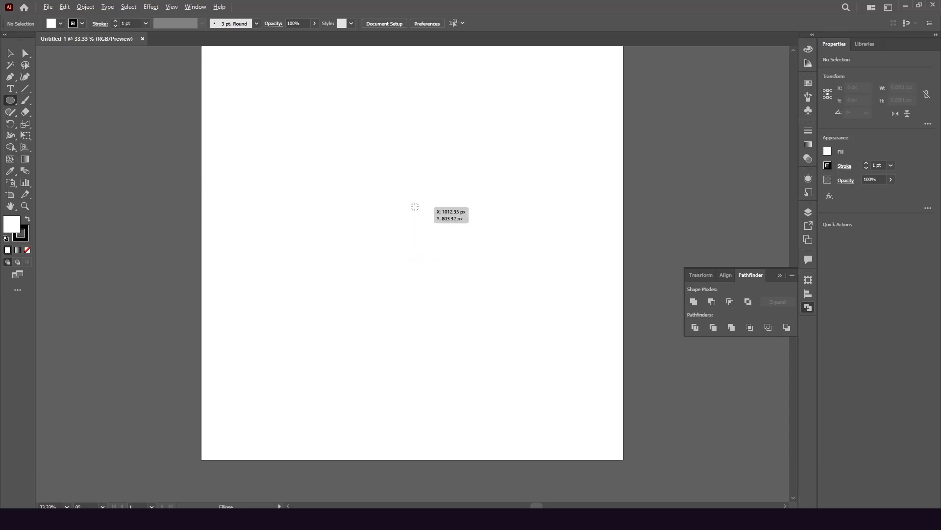
alt+scroll(419, 205, up, 1)
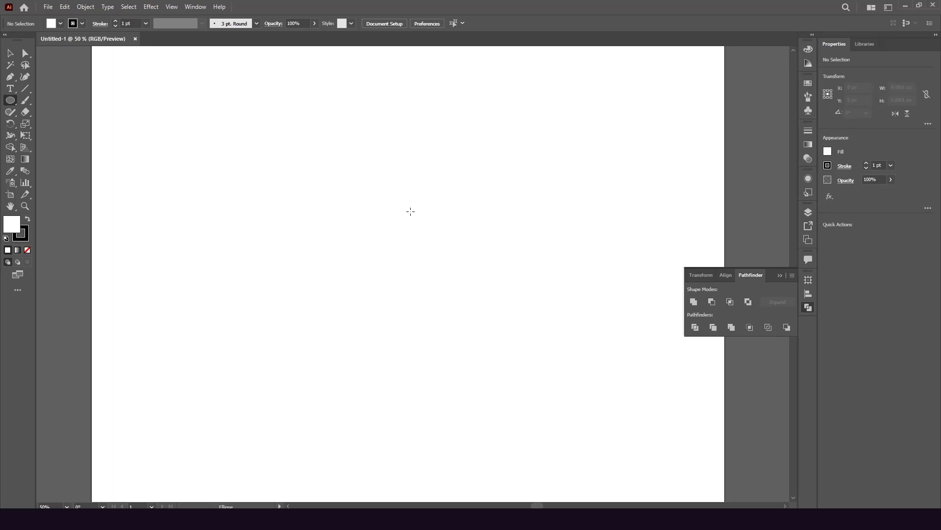
drag(409, 211, 453, 268)
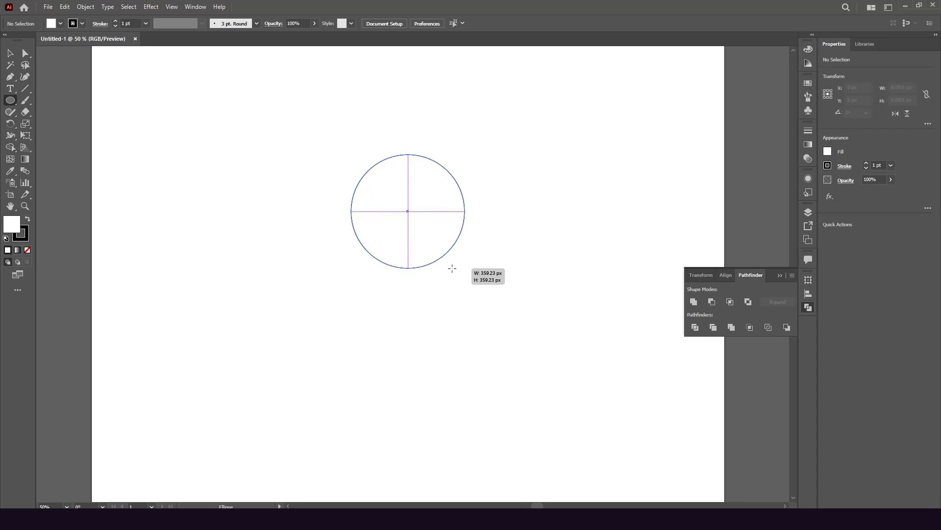
drag(452, 268, 452, 268)
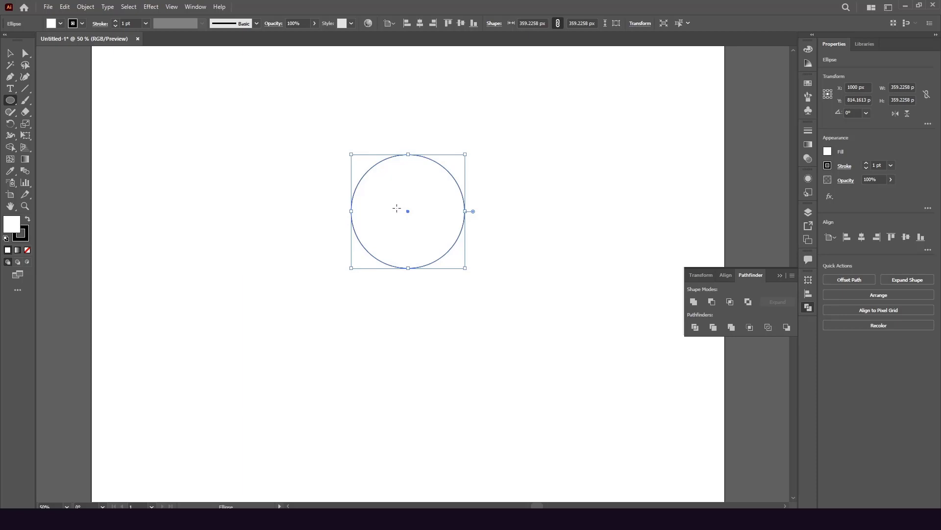
Fill the circle solid black with no stroke and reselect it
click(28, 251)
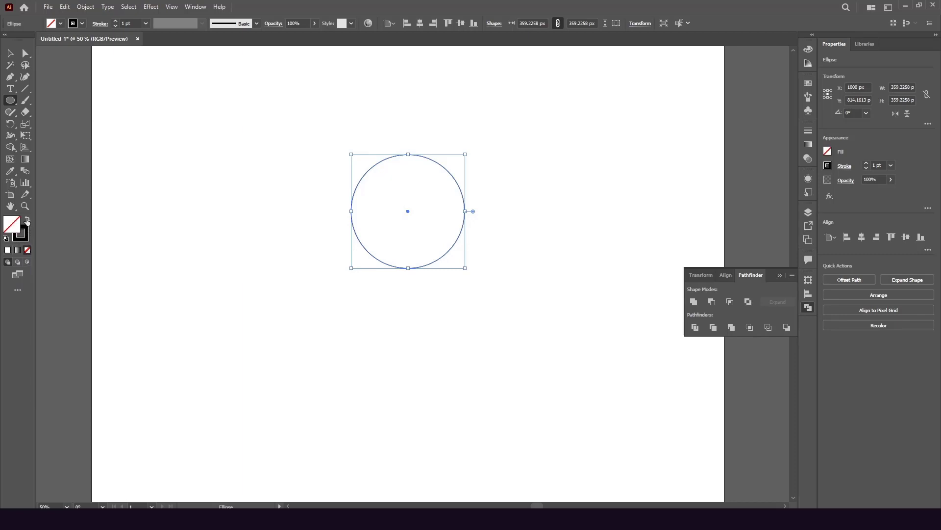
click(28, 220)
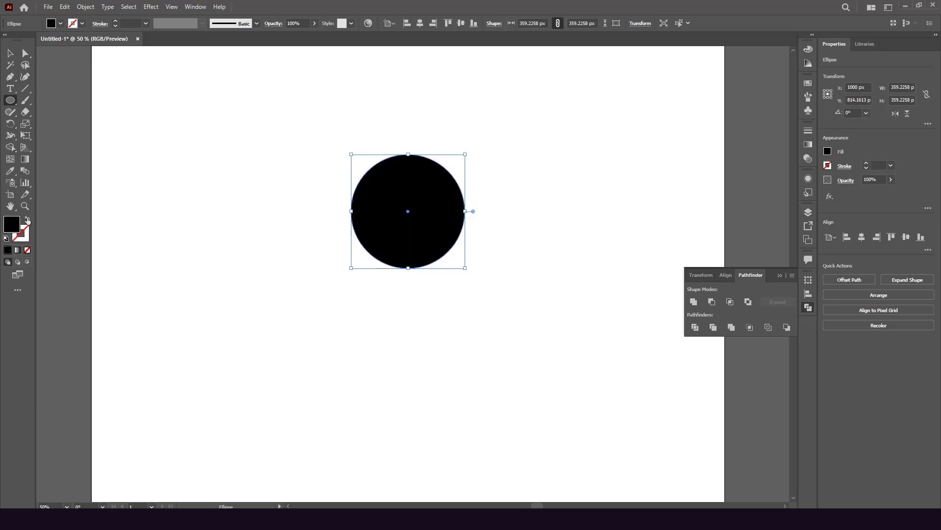
click(10, 53)
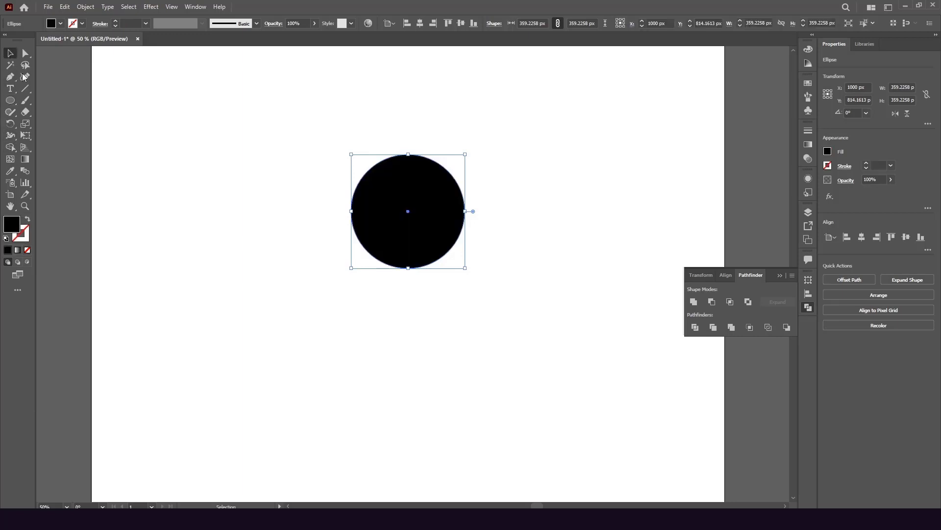
click(245, 192)
click(431, 248)
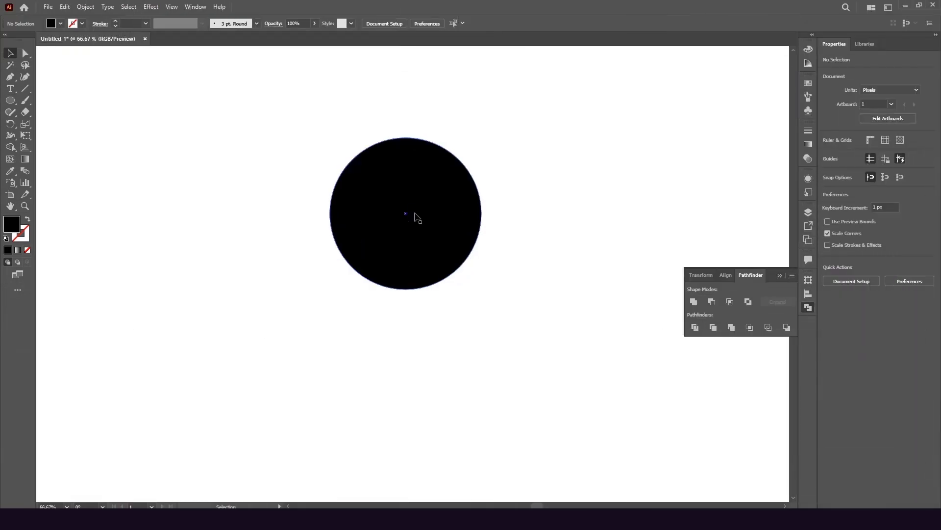
Scale a 306.6 px copy of the circle from its left edge and nudge it right
click(417, 216)
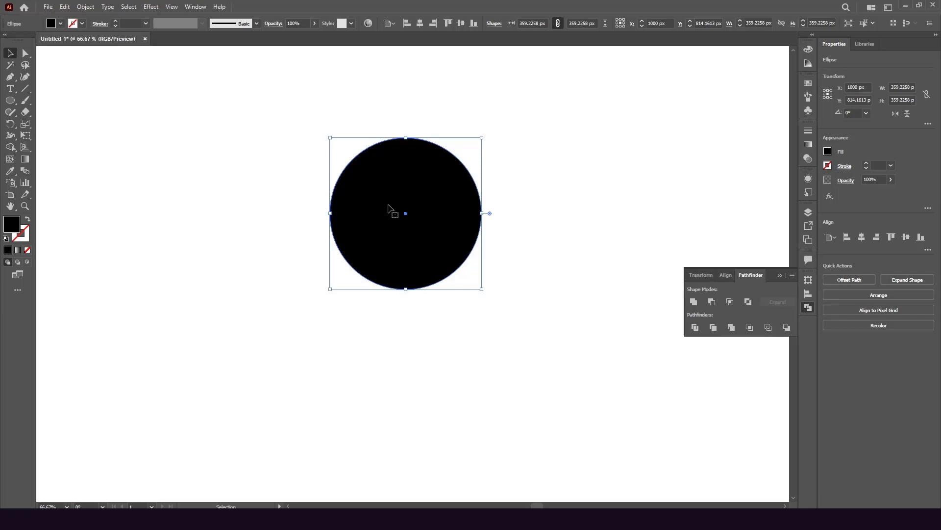
key(a)
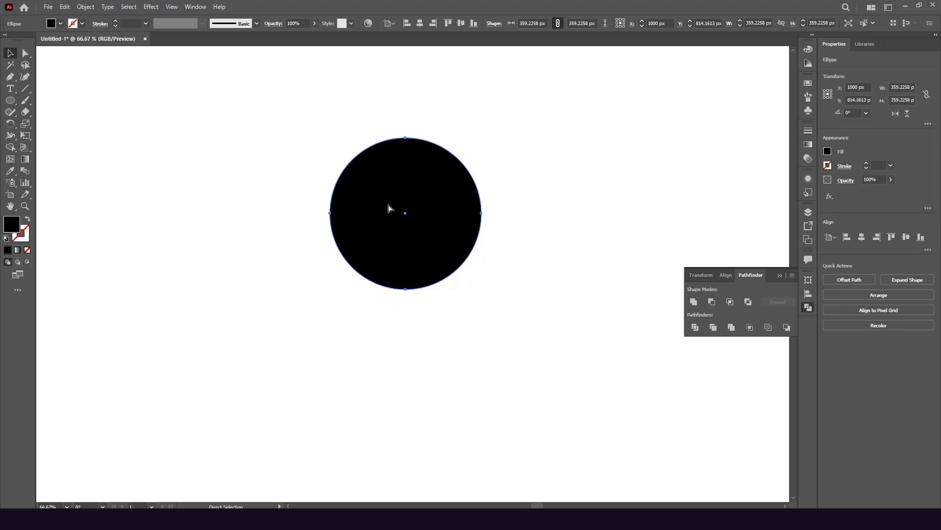
click(391, 209)
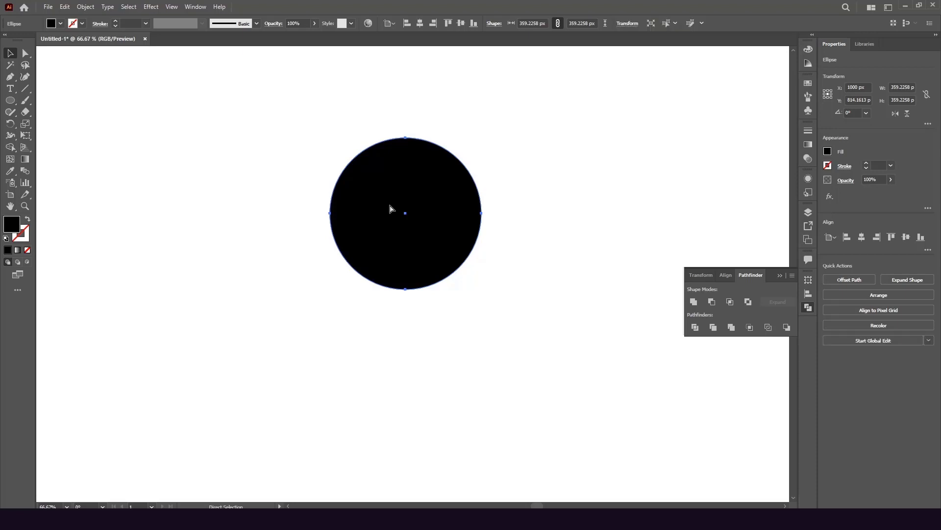
key(v)
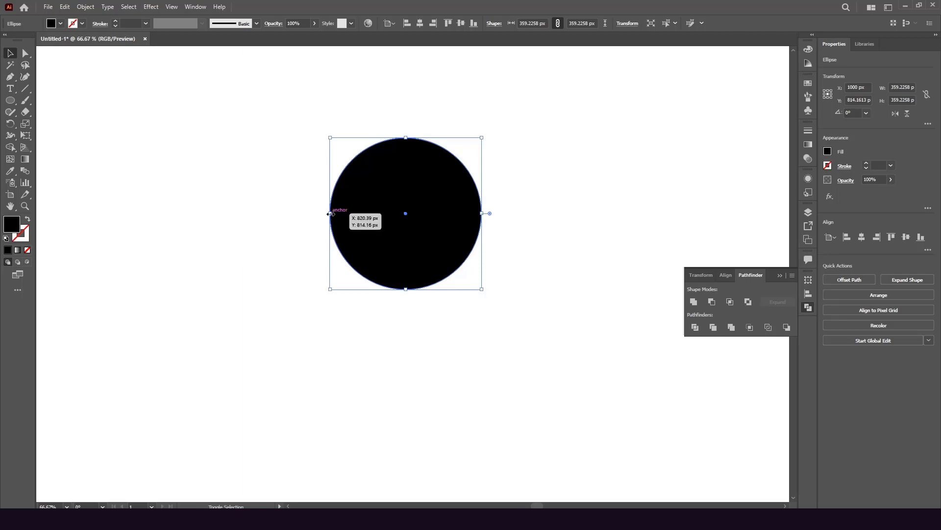
drag(331, 214, 354, 214)
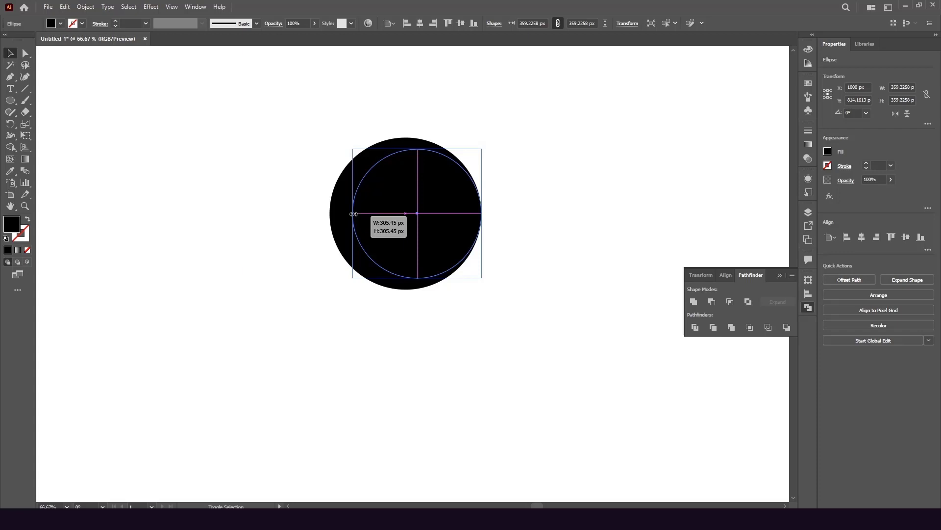
drag(353, 214, 353, 214)
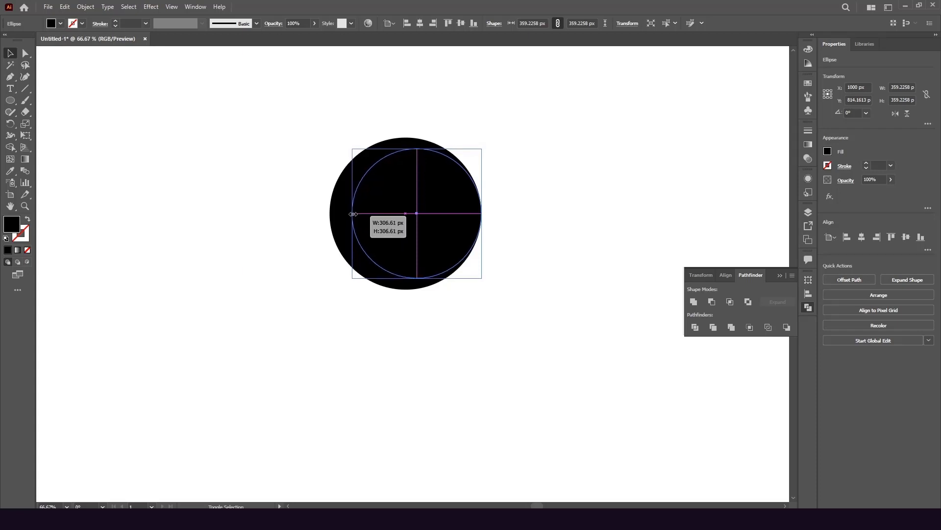
drag(353, 214, 354, 214)
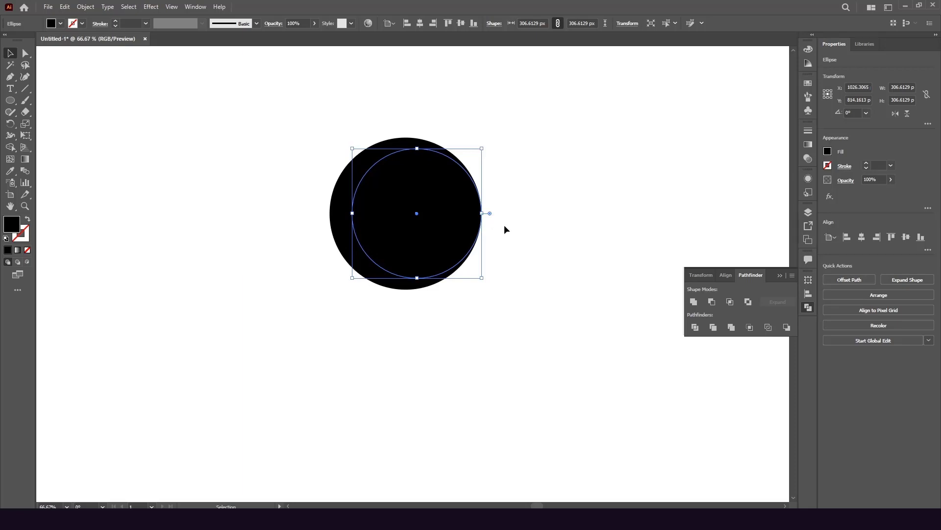
key(Right)
key(Right)
key(Right)
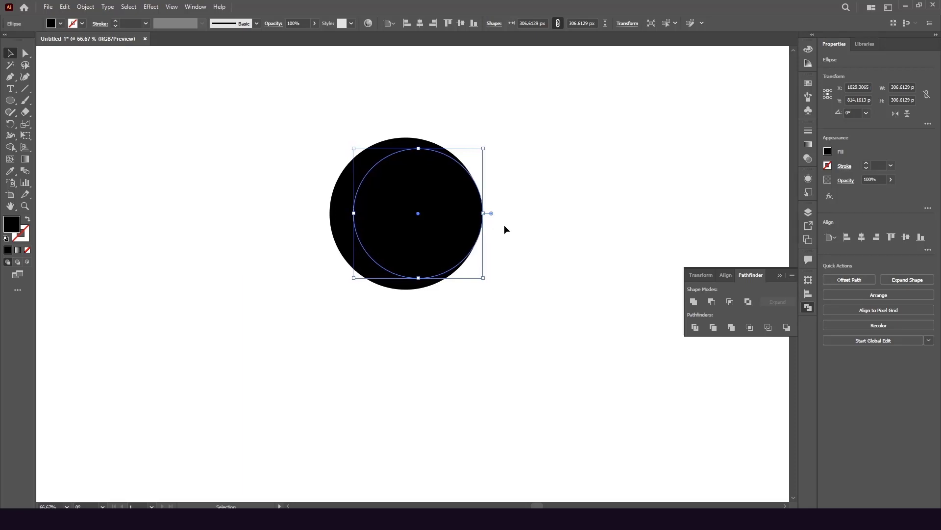
Select the smaller inner circle and check its anchor points
click(548, 219)
click(434, 213)
key(a)
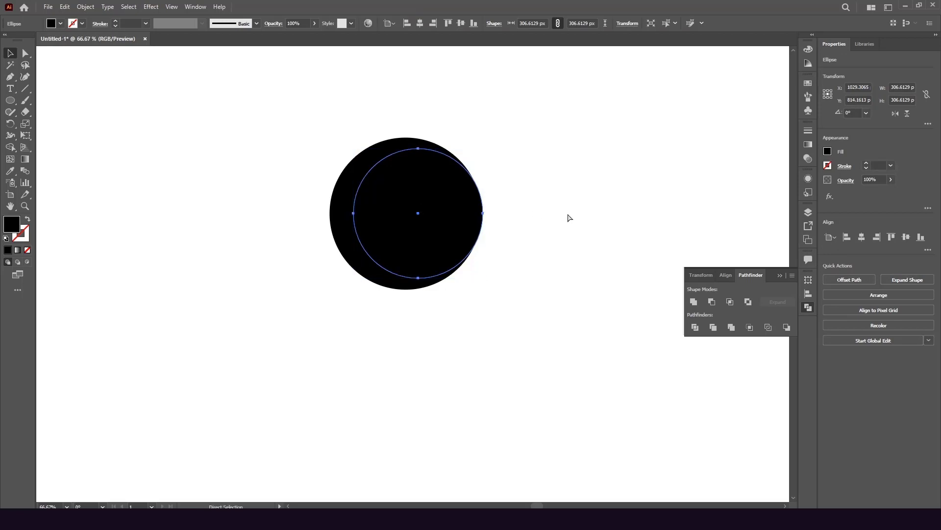
key(v)
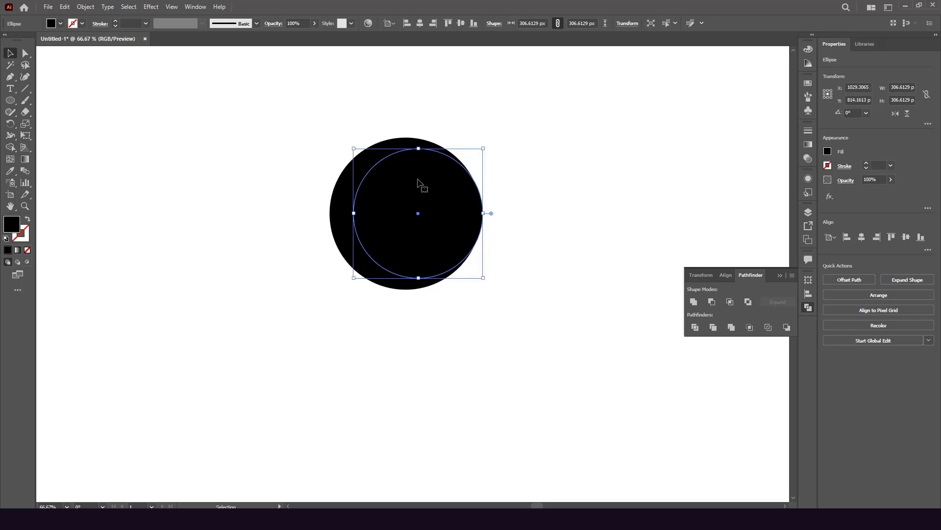
Apply Pathfinder Minus Front to the two circles, leaving a 344 px black crescent
shift+click(341, 207)
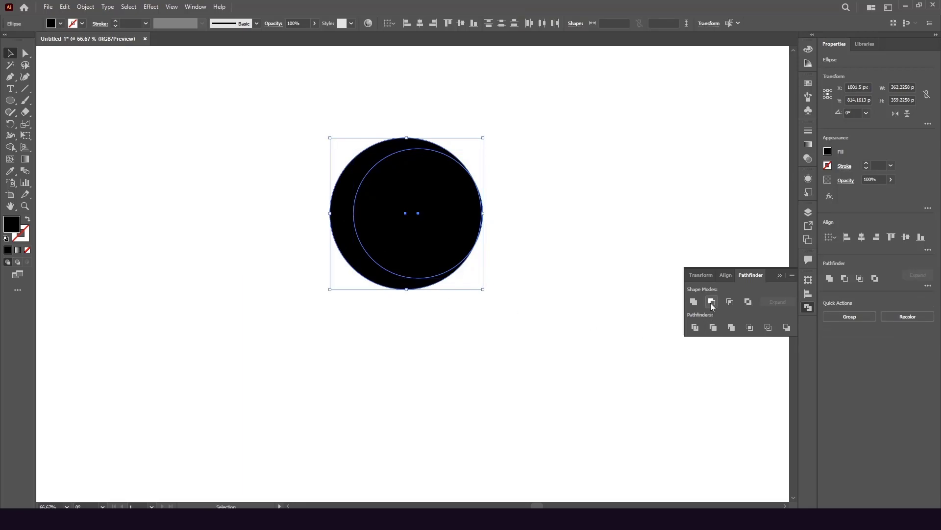
click(779, 276)
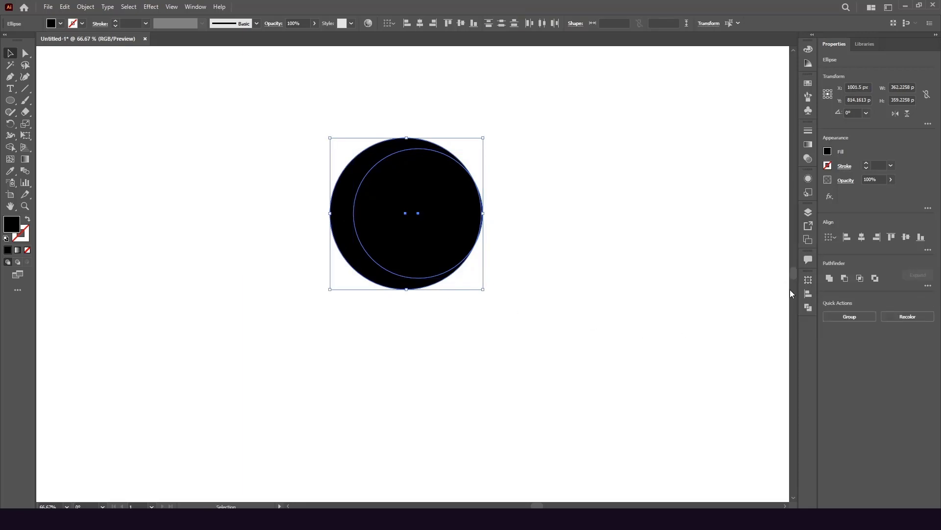
click(808, 308)
click(713, 301)
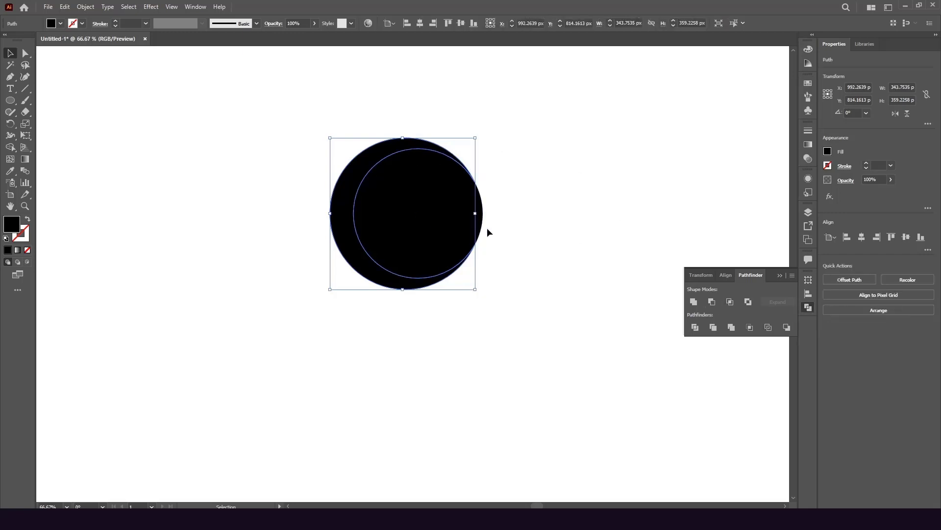
click(518, 232)
click(455, 202)
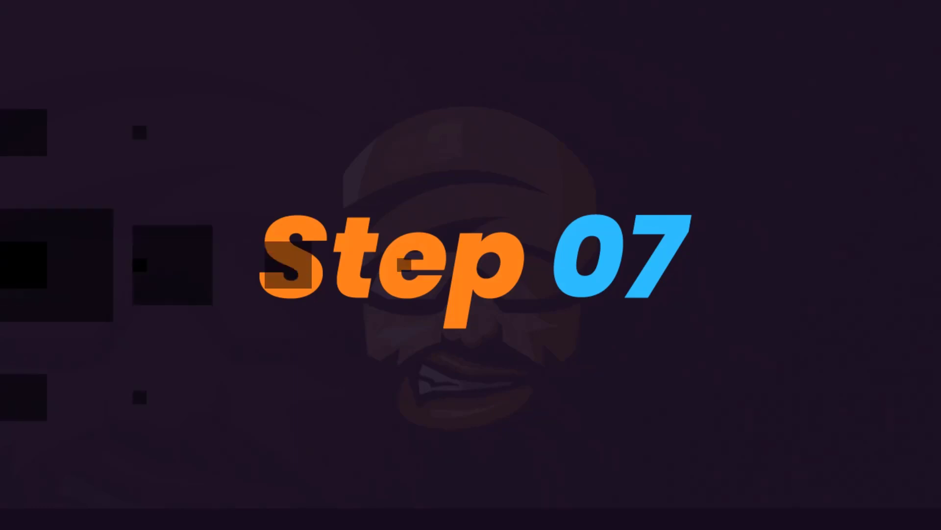
Scale the inner circle to 265 px, nudge it left, and add the 306 px circle to the selection
click(450, 220)
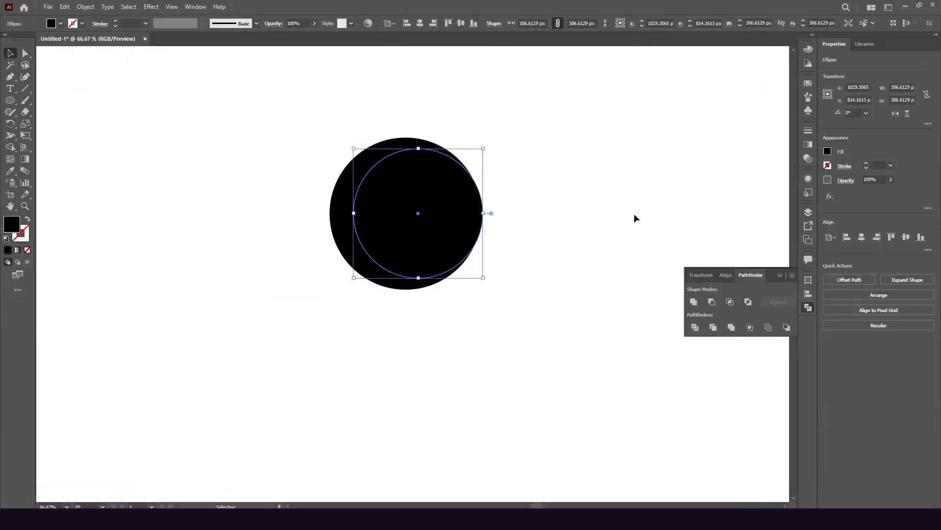
key(a)
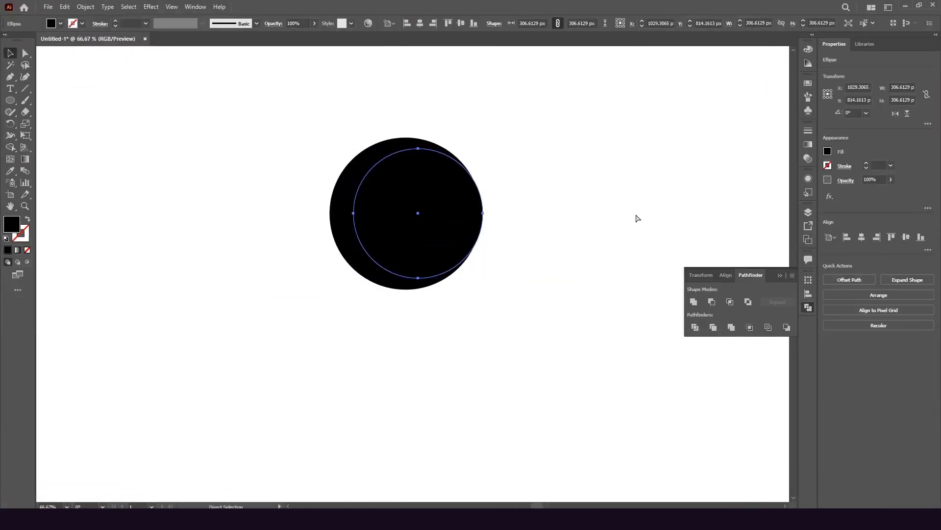
key(v)
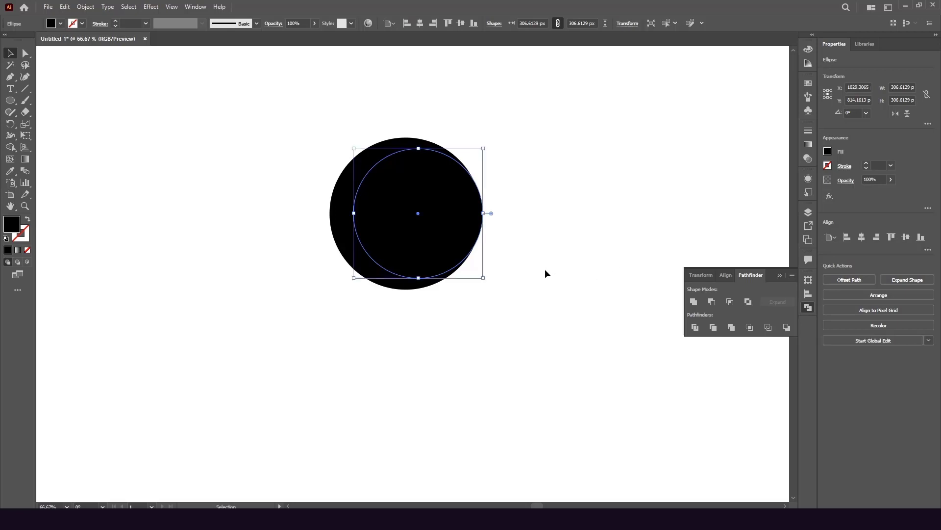
mouse_move(483, 214)
mouse_down()
mouse_move(467, 216)
mouse_move(476, 219)
mouse_up()
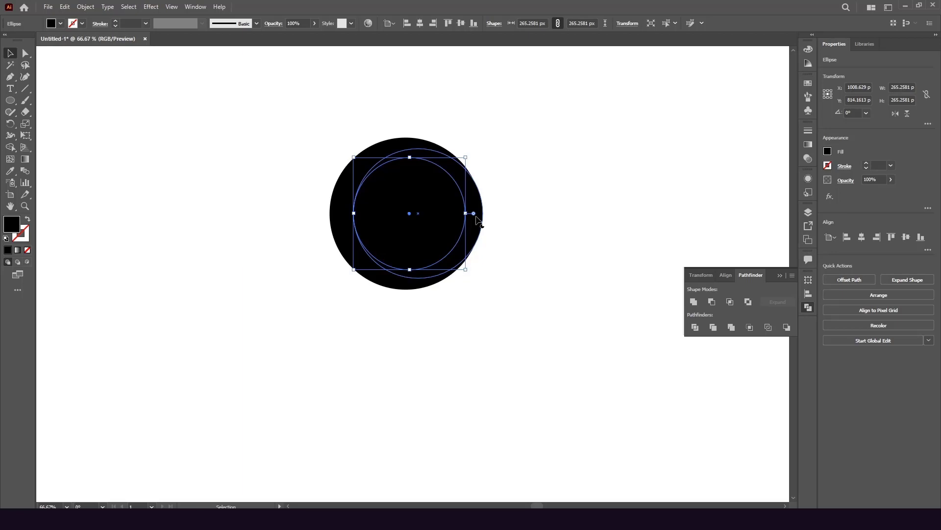
key(Left)
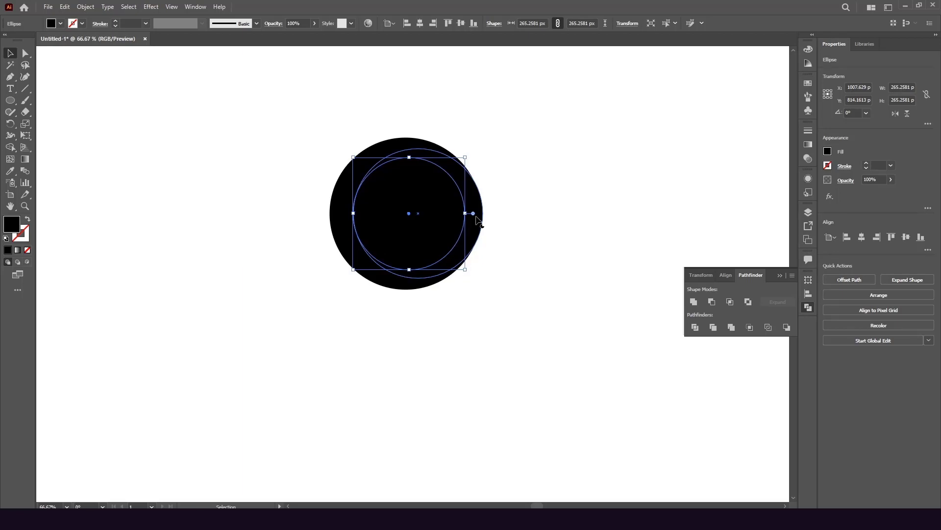
key(Left)
key(Left)
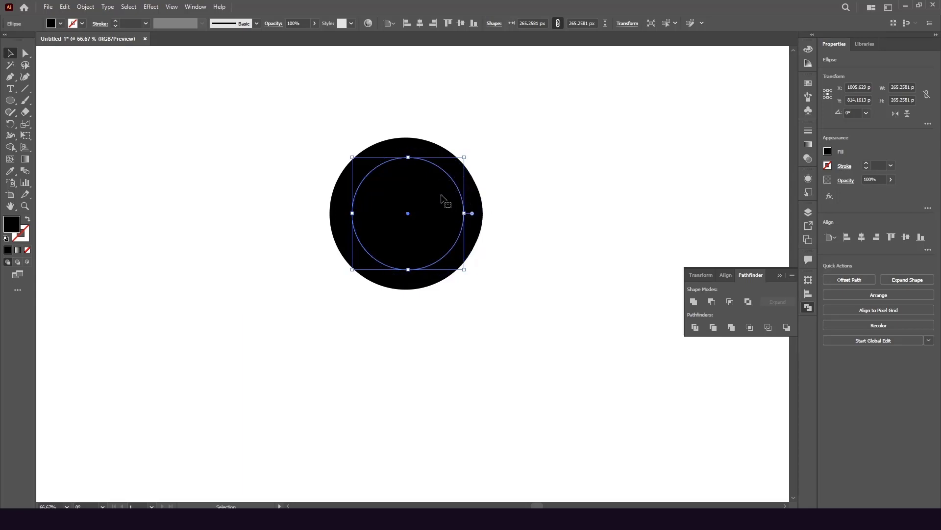
shift+click(473, 198)
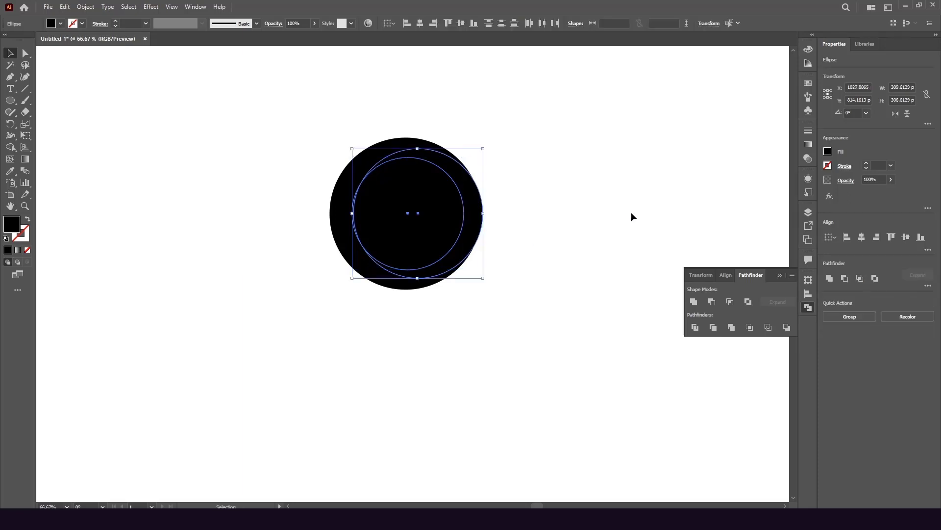
Cut the 265 px circle out with Minus Front, leaving a second crescent piece
click(713, 301)
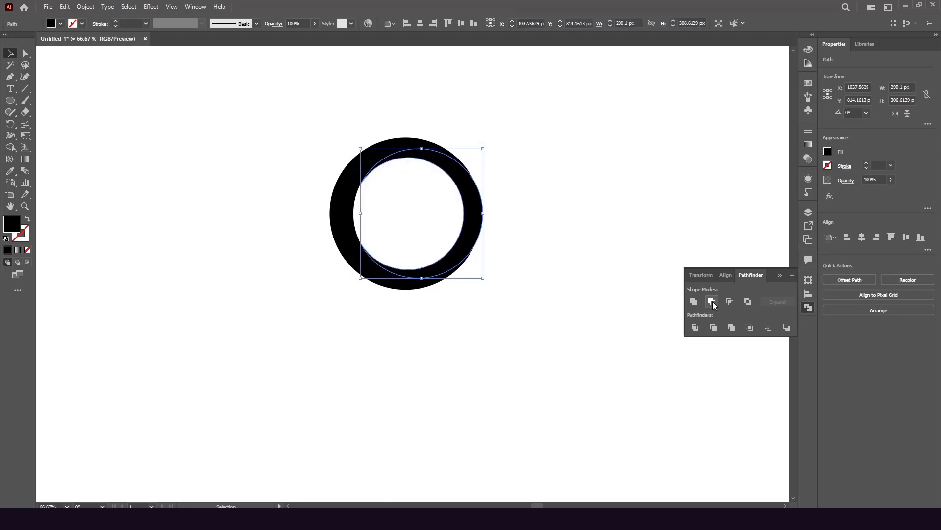
click(587, 230)
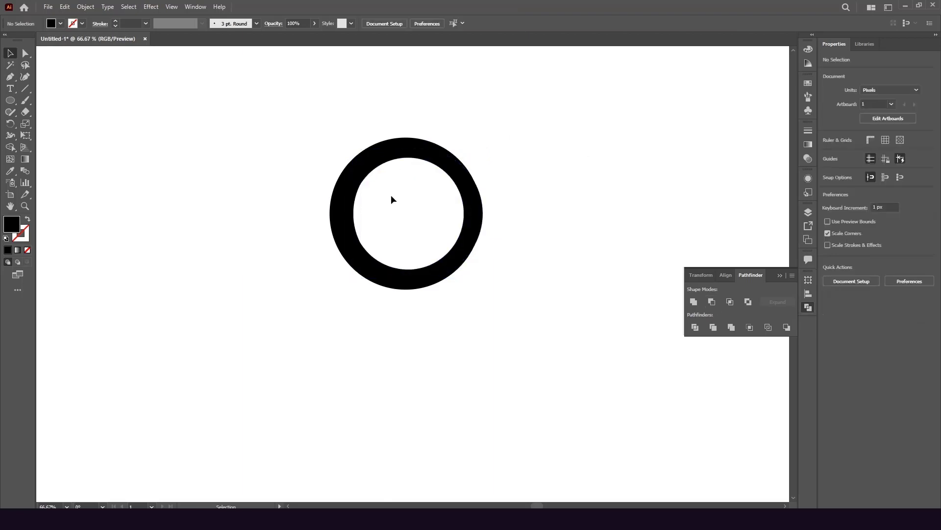
click(474, 216)
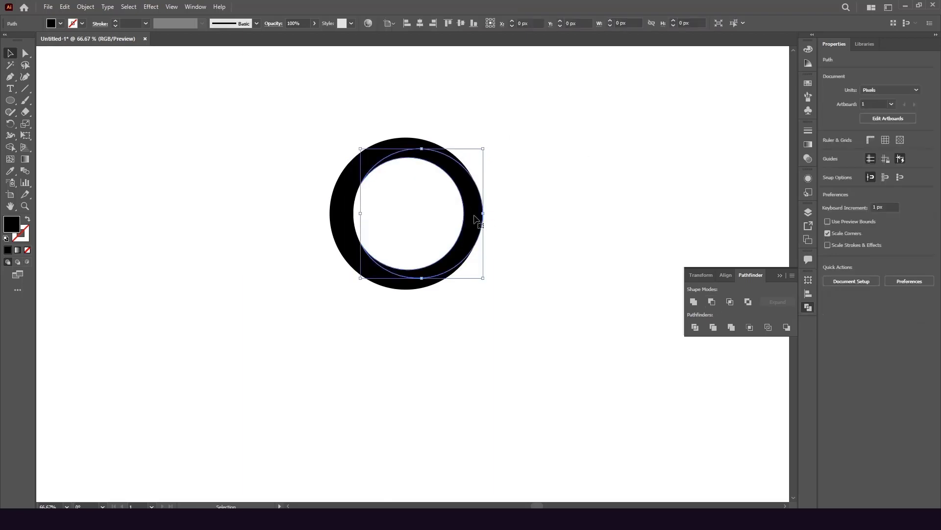
click(344, 189)
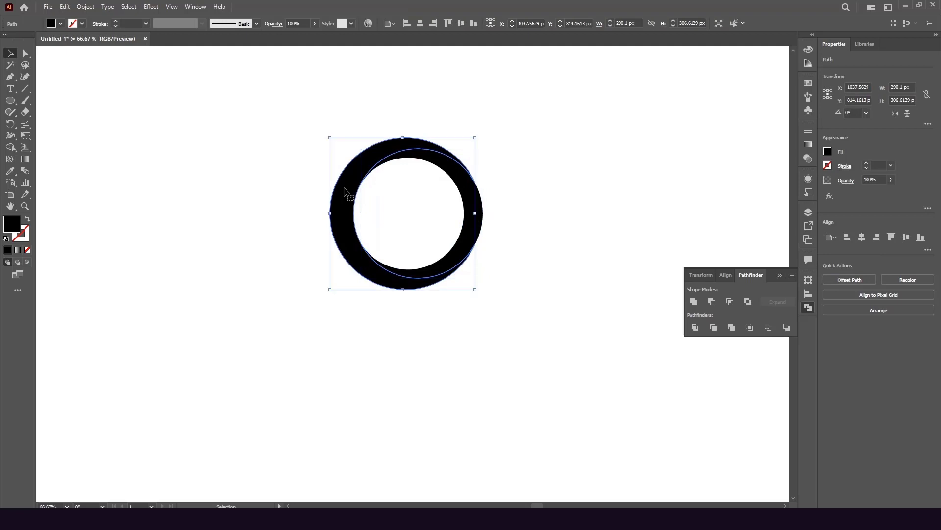
click(469, 198)
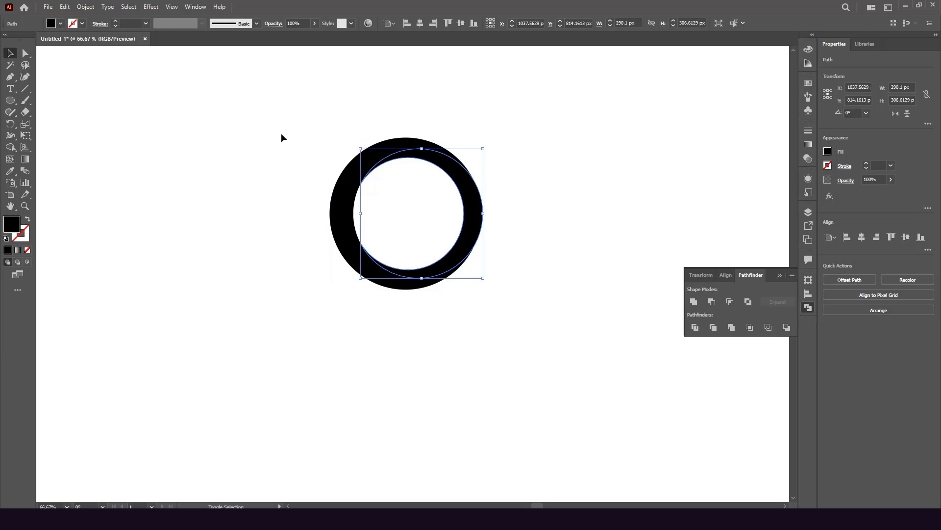
Scale the inner crescent down and marquee-select both crescent pieces
drag(422, 148, 418, 158)
click(505, 200)
scroll(327, 117, down, 4)
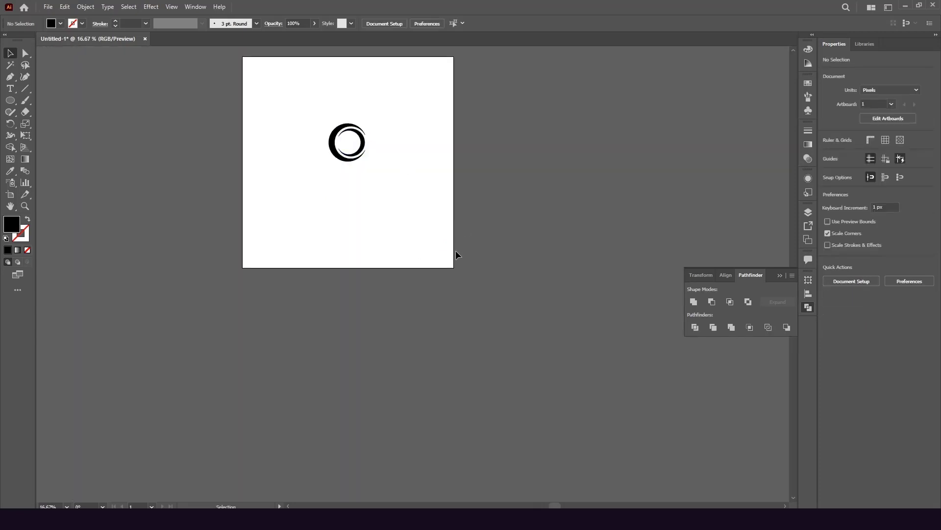
scroll(352, 115, up, 4)
scroll(510, 216, down, 2)
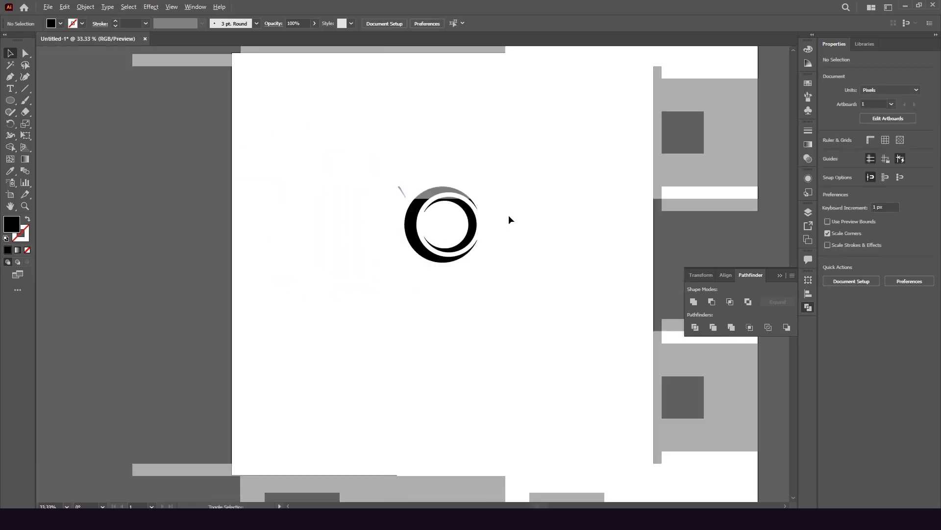
drag(305, 142, 569, 329)
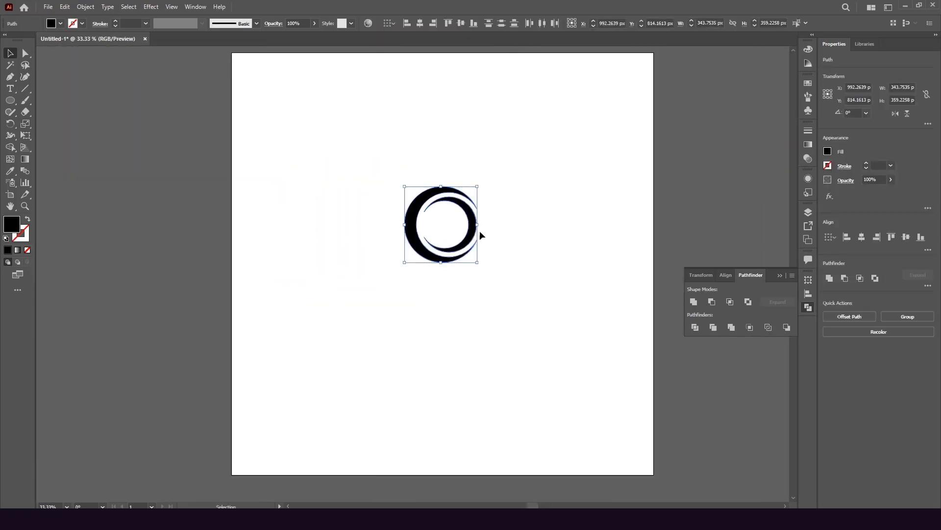
right_click(480, 232)
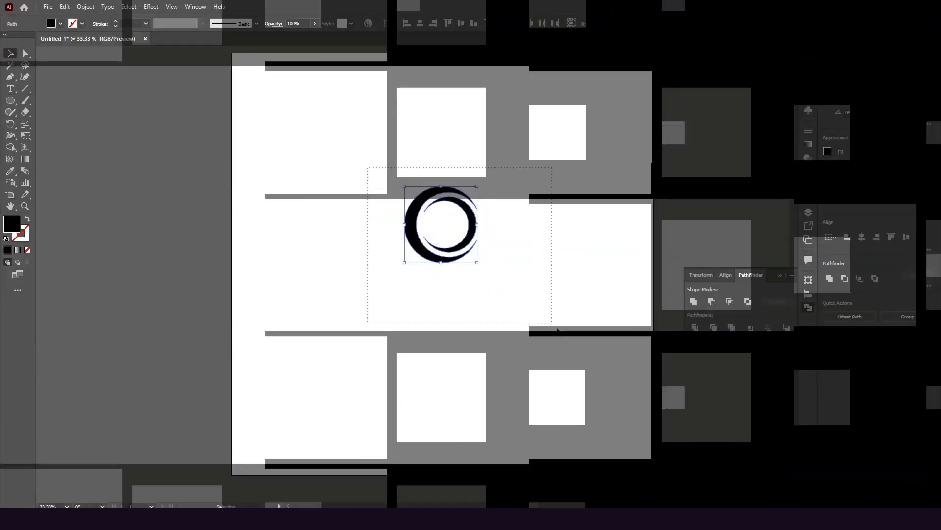
Group both crescent pieces into one 344 × 359 px emblem, checking its anchors
drag(558, 330, 581, 348)
right_click(465, 293)
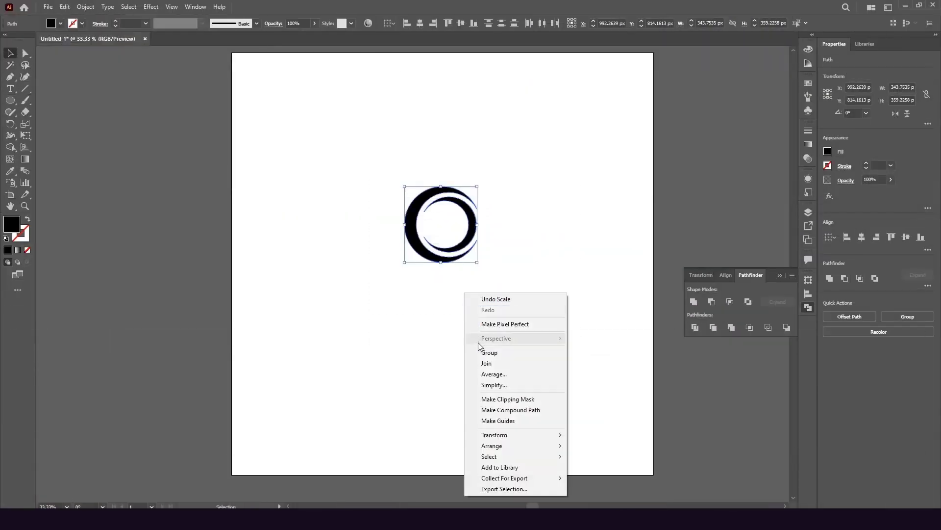
click(496, 353)
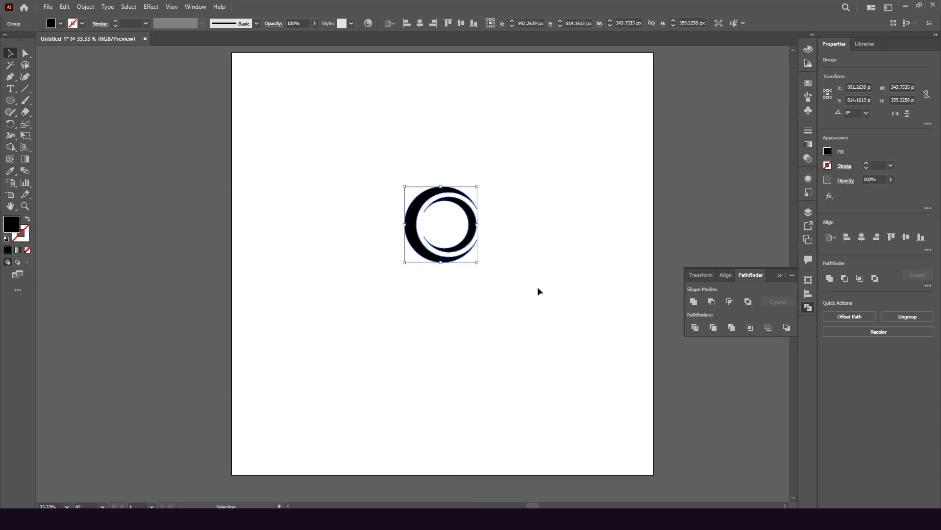
key(ctrl)
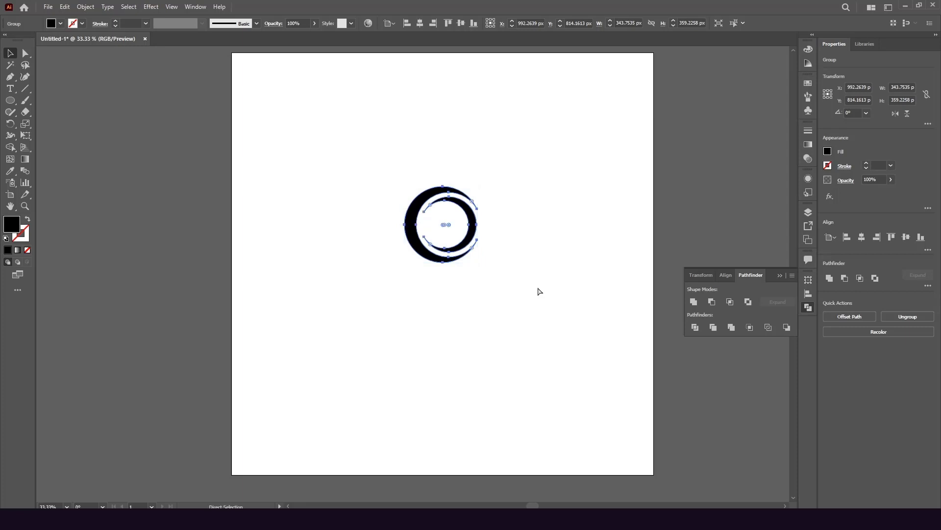
drag(368, 156, 589, 354)
key(v)
click(513, 255)
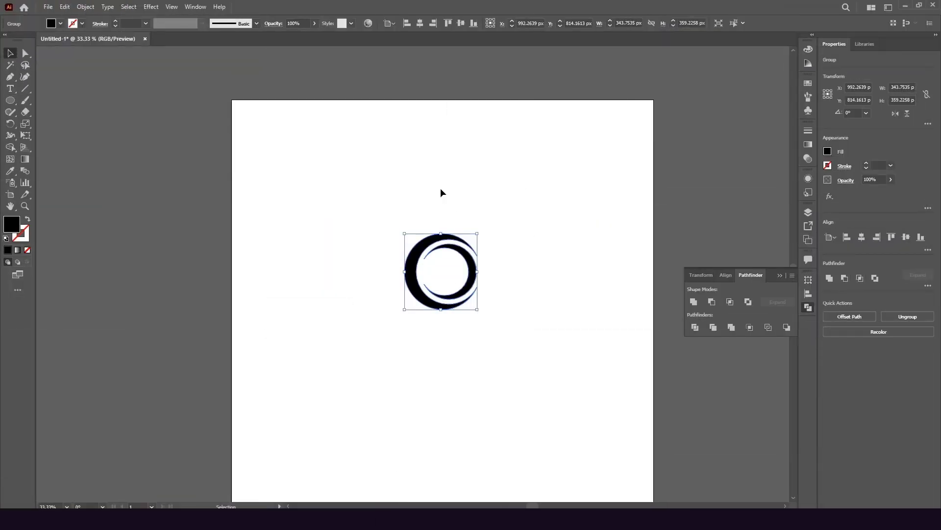
Create point text reading 'Your logo' below the crescent emblem
click(10, 89)
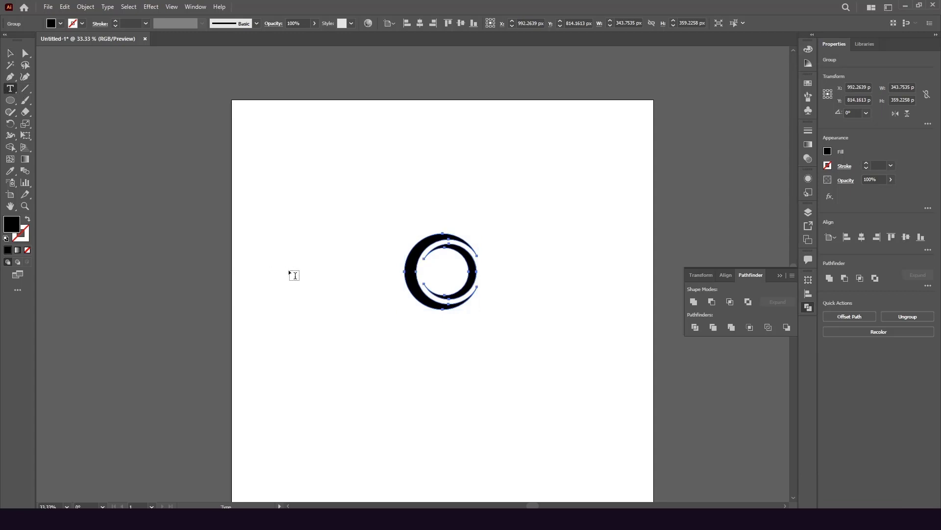
scroll(295, 275, down, 2)
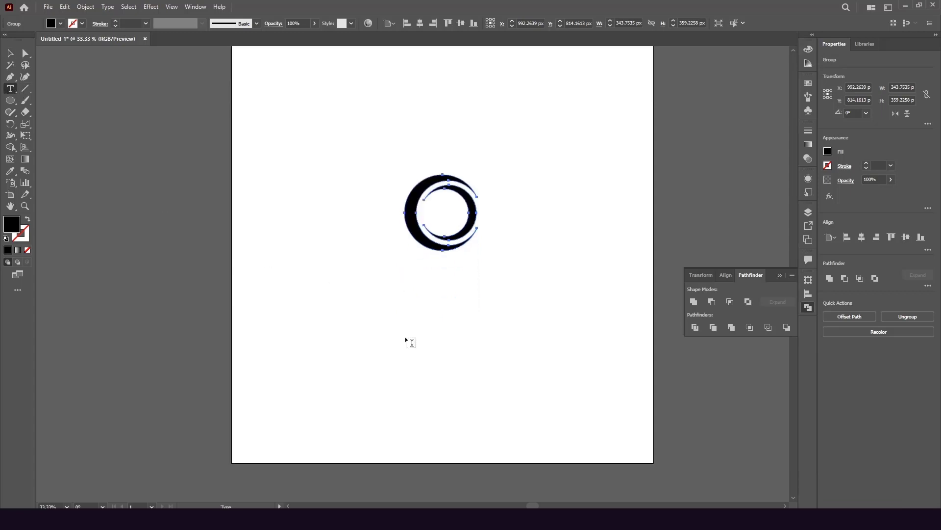
click(398, 292)
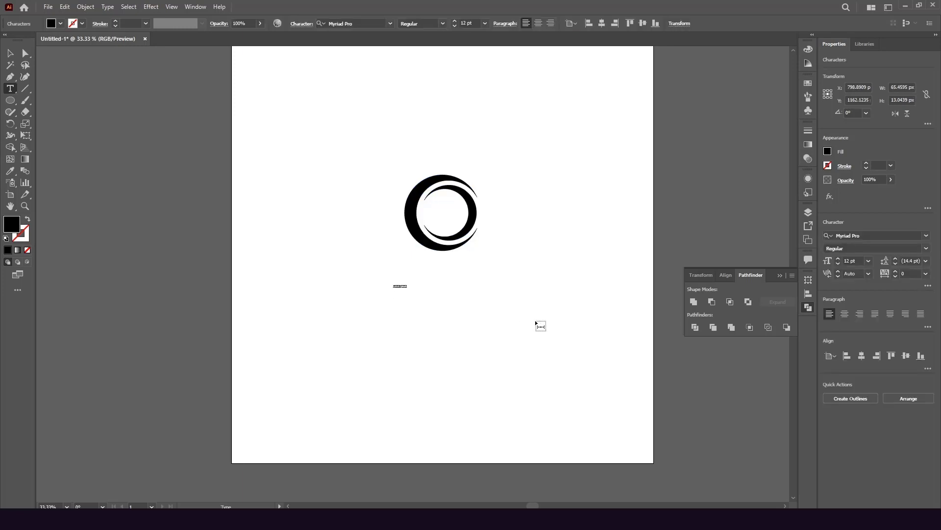
text(our logo)
Scale the 'Your logo' text up to about 179 pt and position it under the emblem
click(11, 53)
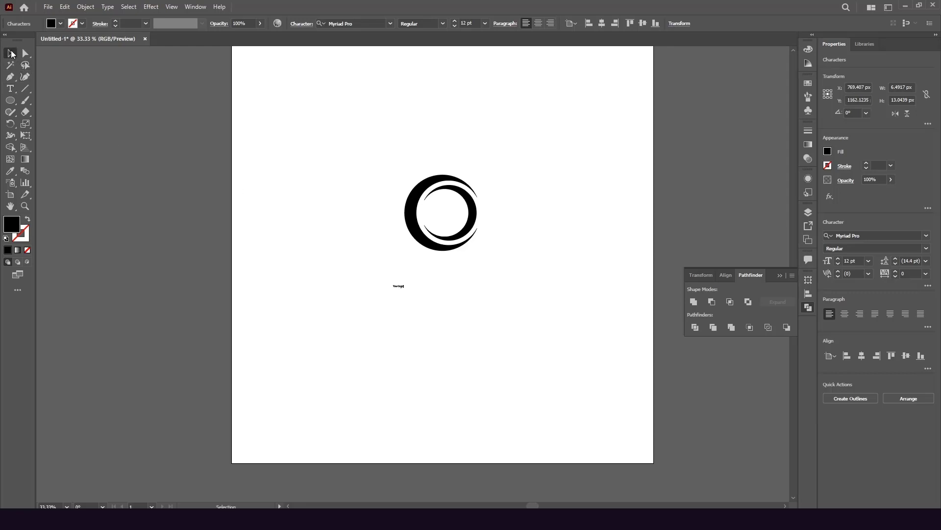
click(399, 286)
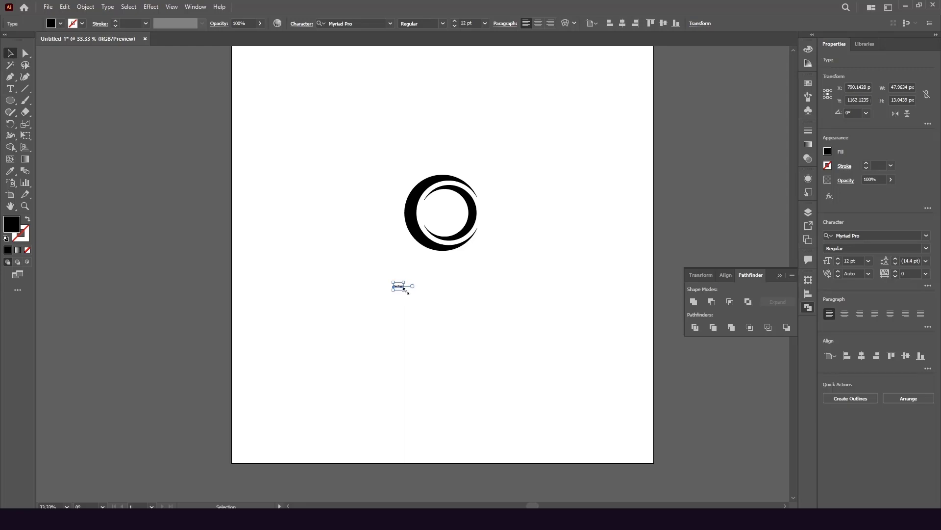
drag(405, 292, 484, 346)
drag(438, 301, 481, 300)
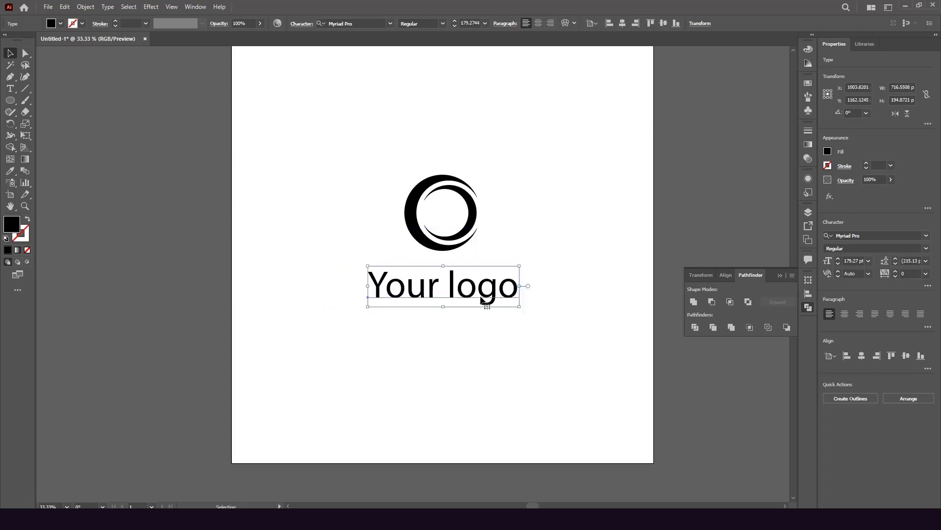
Apply Poppins Bold to 'Your logo' and center it horizontally at X 1000 px
click(390, 24)
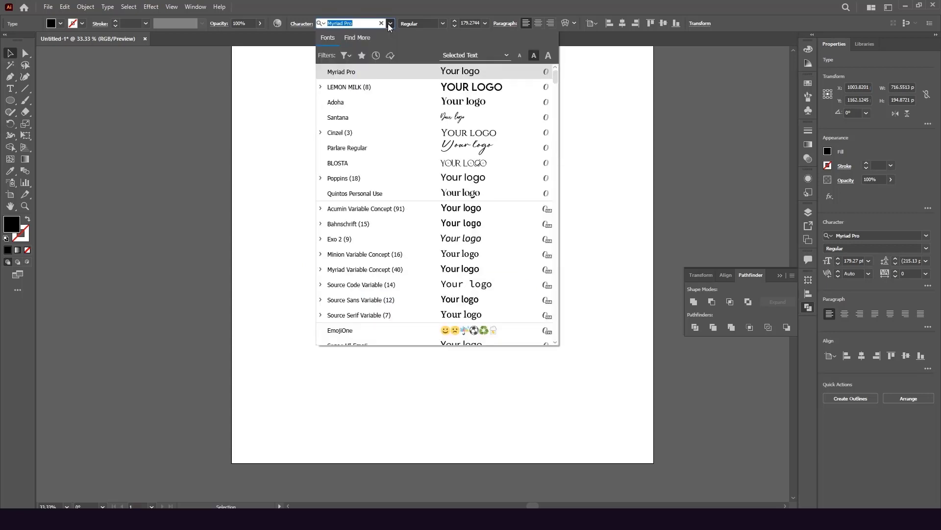
text(po)
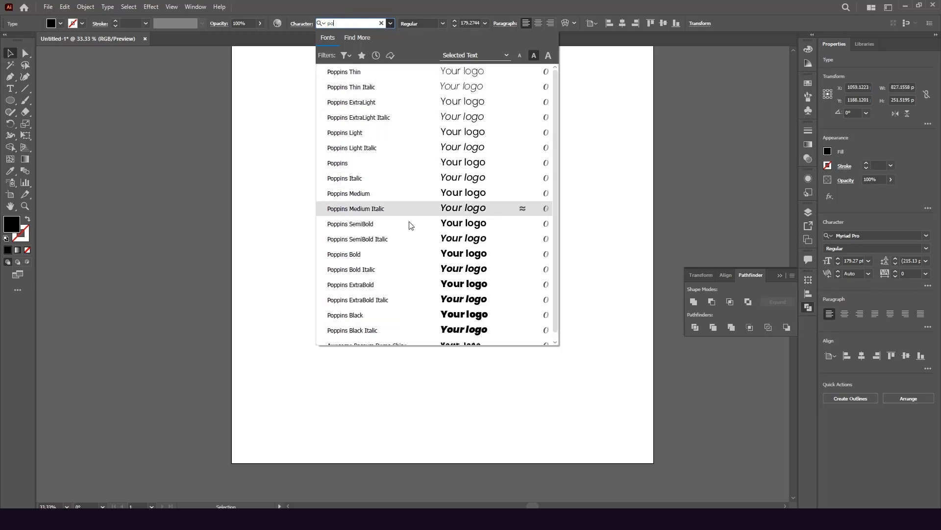
click(414, 261)
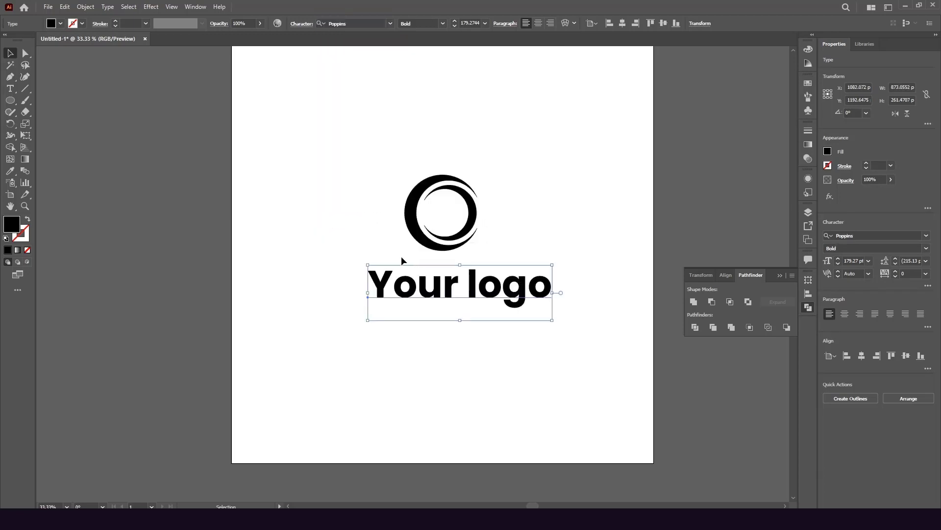
click(568, 235)
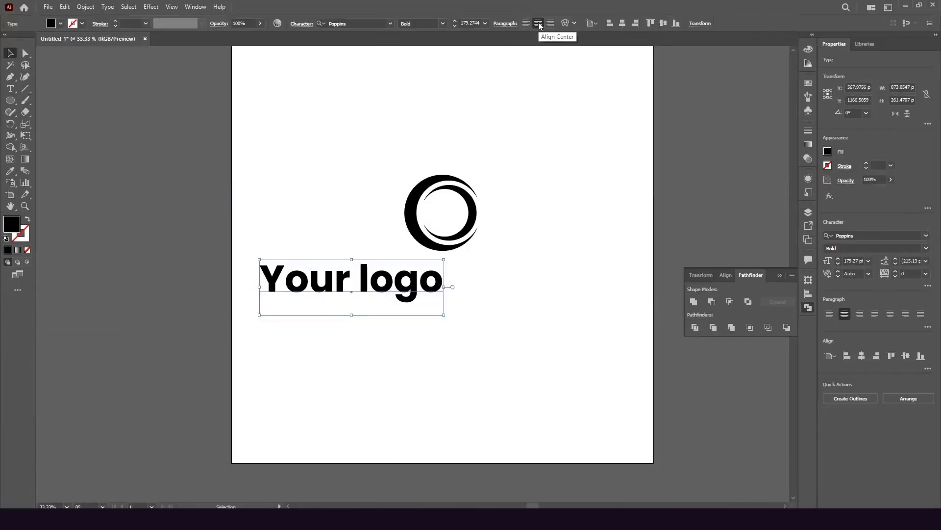
click(622, 24)
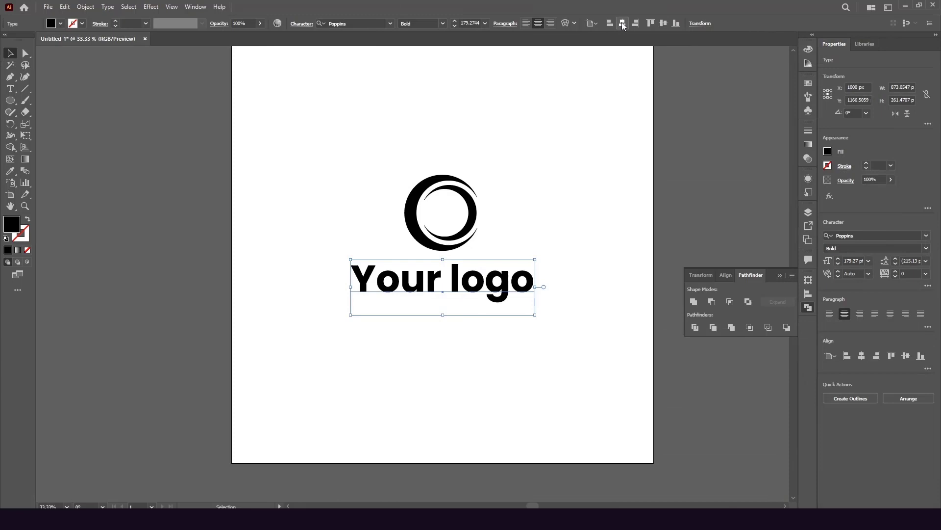
Change the 'Your logo' text to all uppercase
click(608, 173)
scroll(451, 284, up, 2)
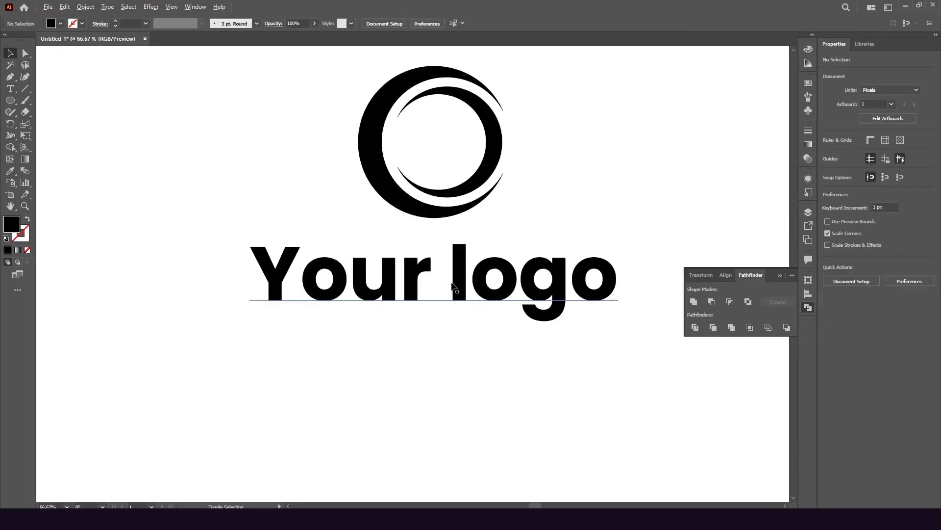
click(452, 284)
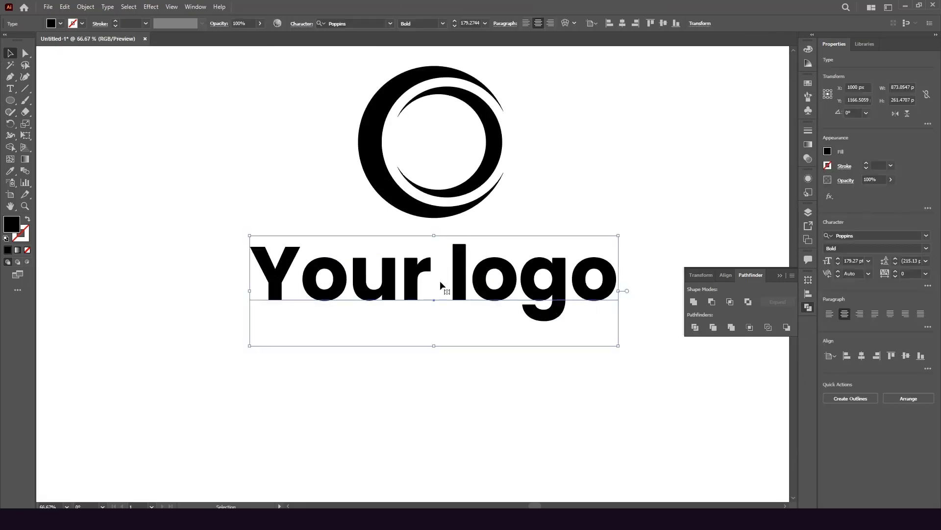
click(107, 7)
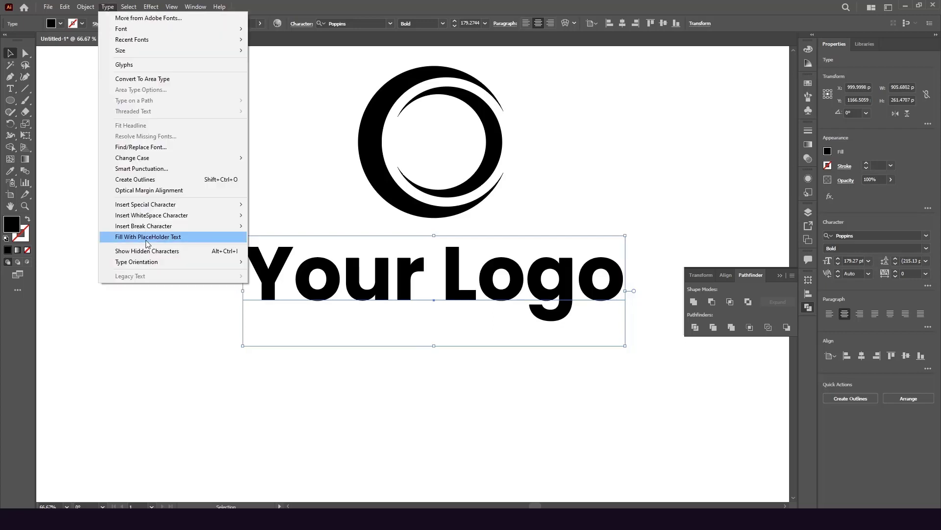
mouse_move(166, 162)
click(291, 158)
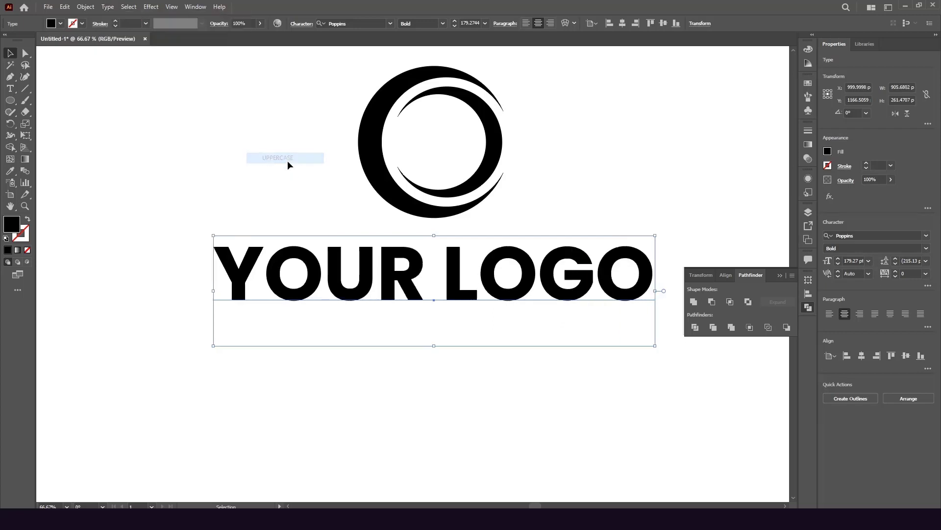
Remove the space to form 'YOURLOGO' and set LOGO to Poppins Light
double_click(445, 284)
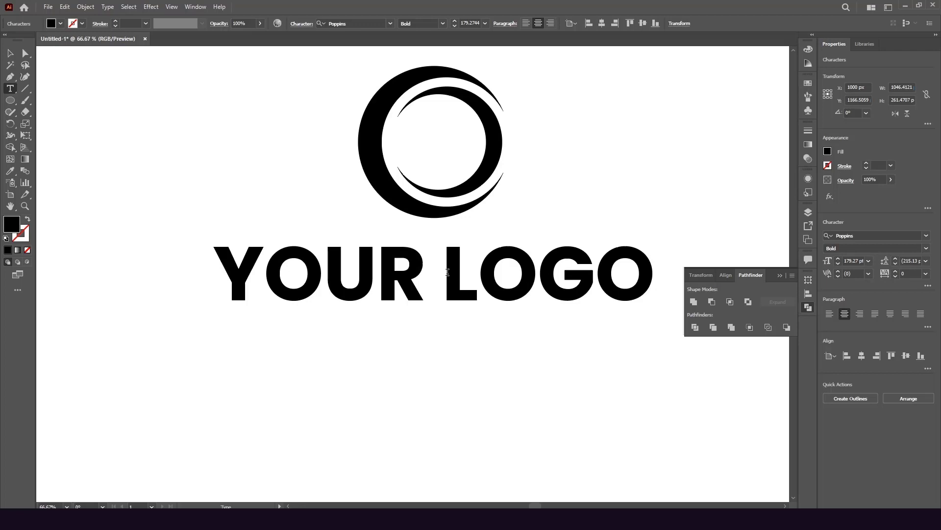
key(BackSpace)
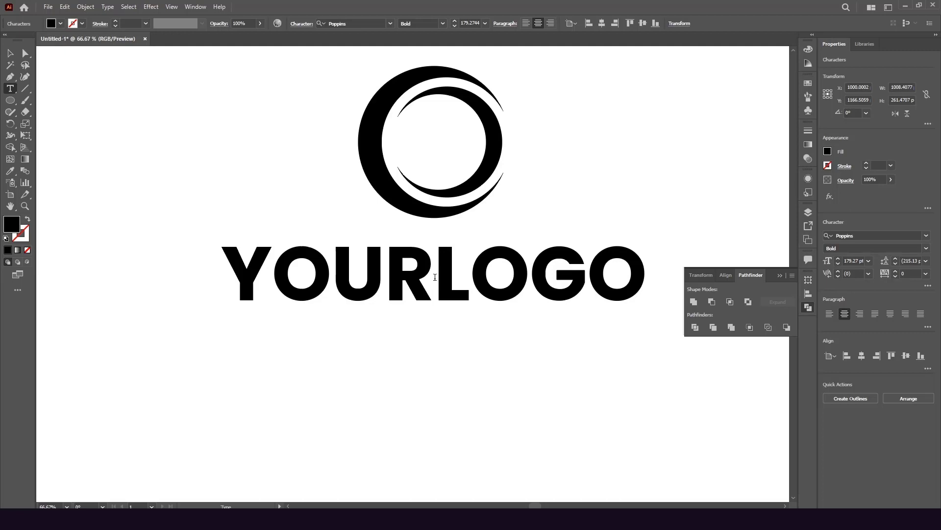
drag(439, 275, 648, 267)
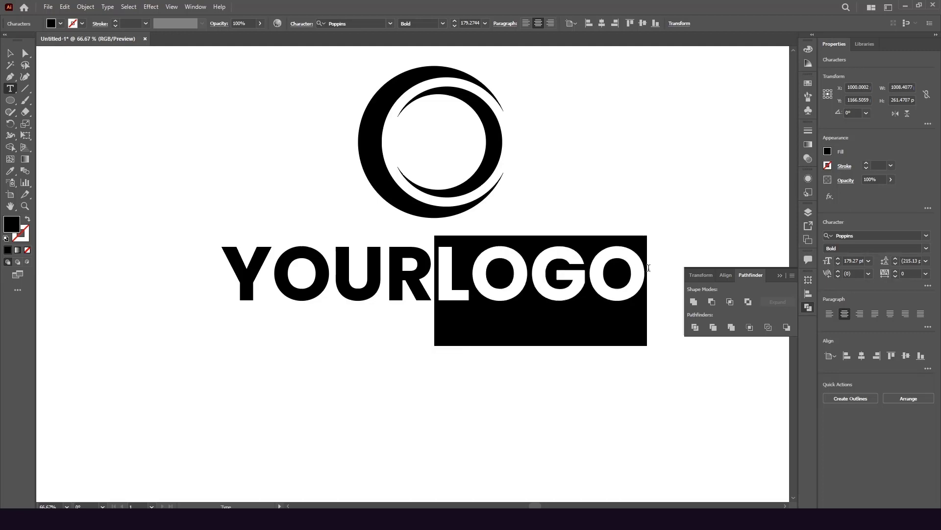
click(443, 23)
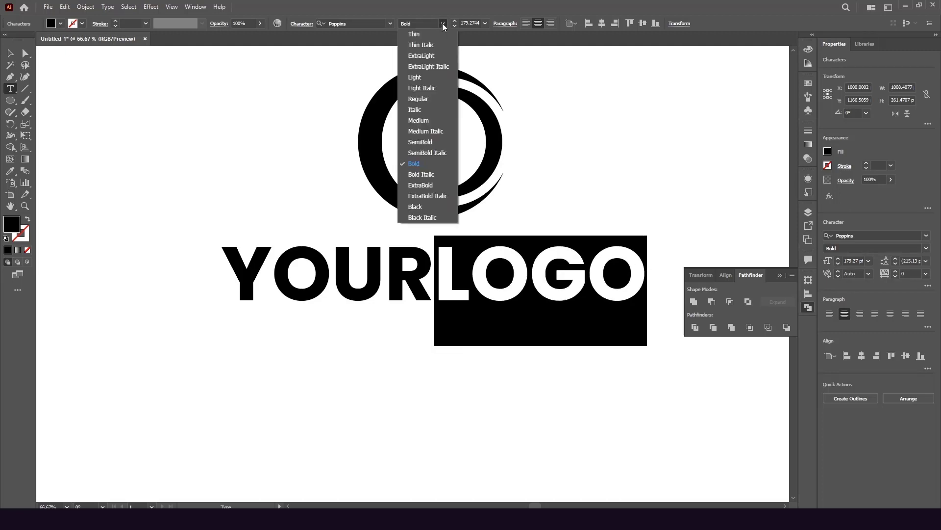
click(424, 77)
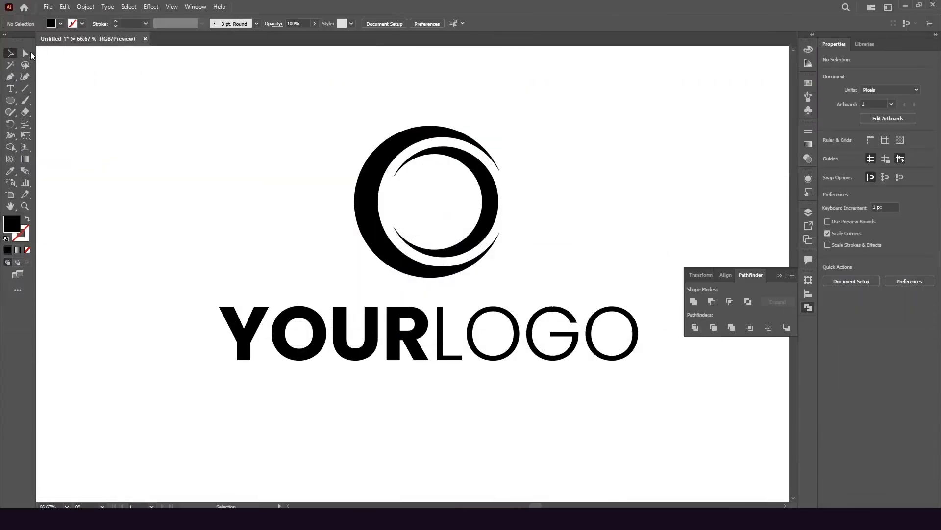
Fill the emblem's outer crescent with bright blue from the Swatches panel
key(a)
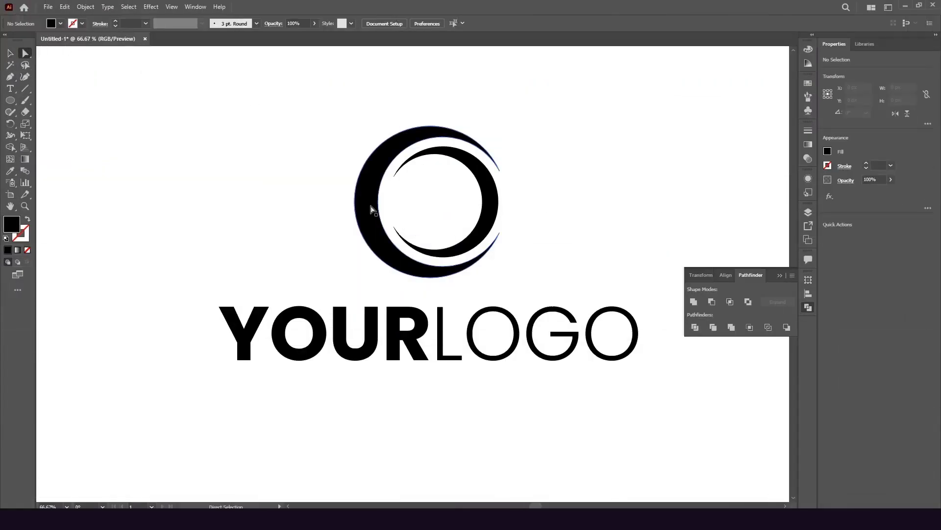
click(370, 203)
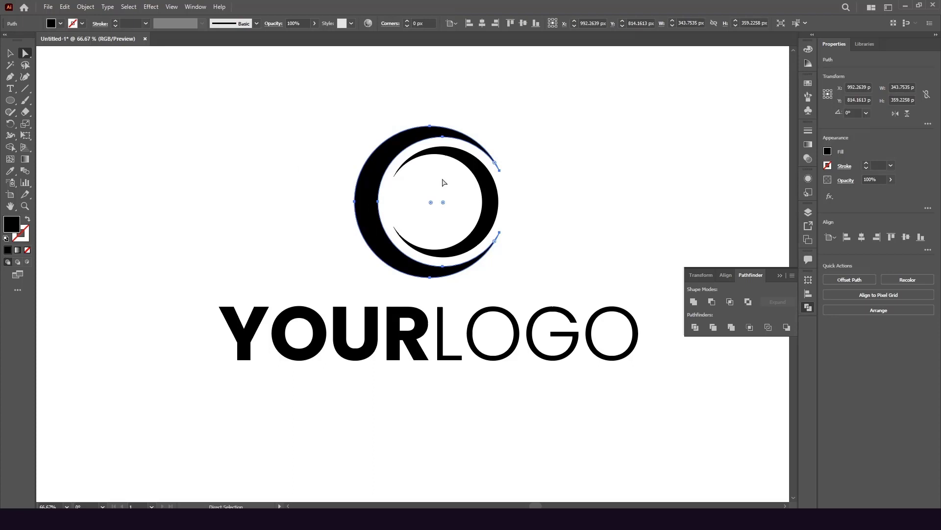
click(808, 83)
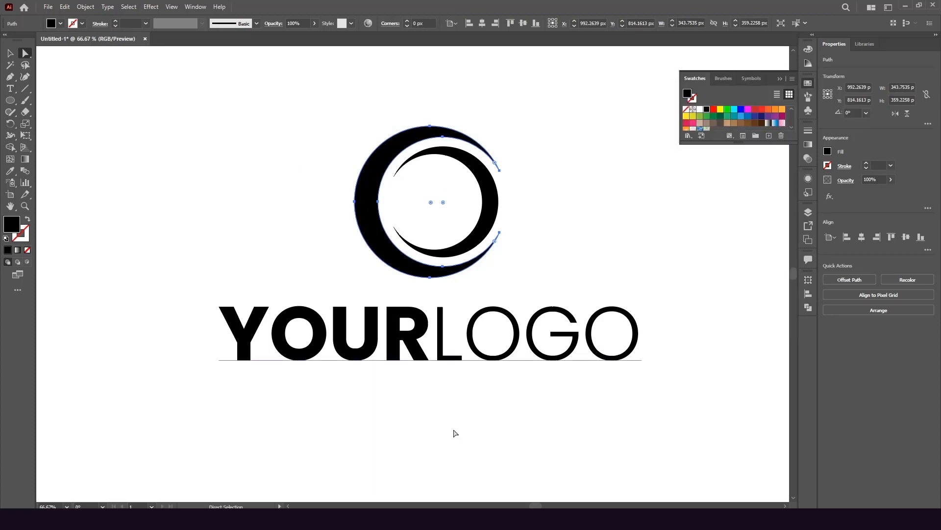
click(742, 117)
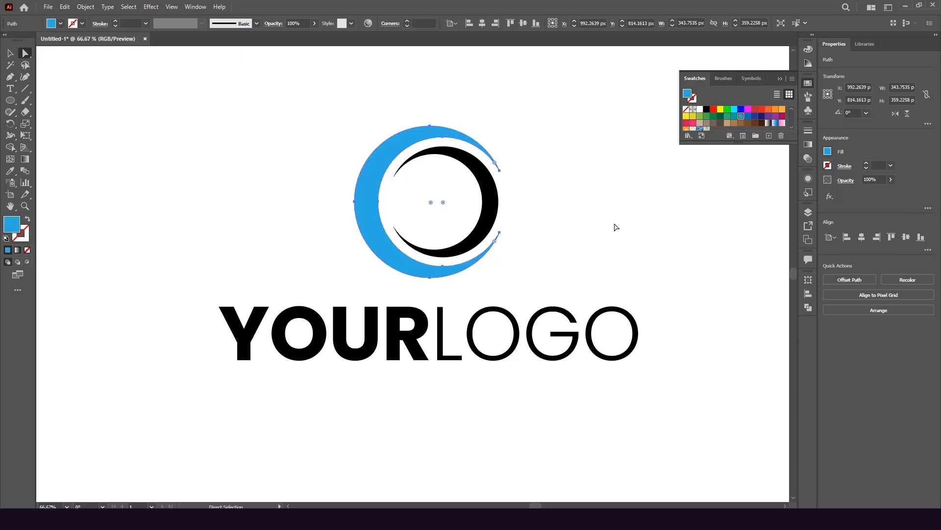
click(575, 222)
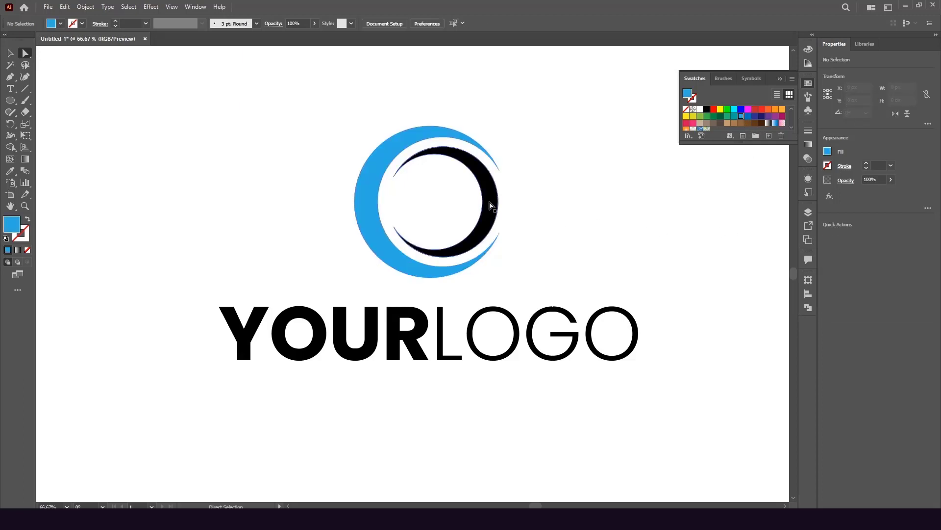
Fill the inner crescent with dark grey (R102 G102 B102)
click(490, 205)
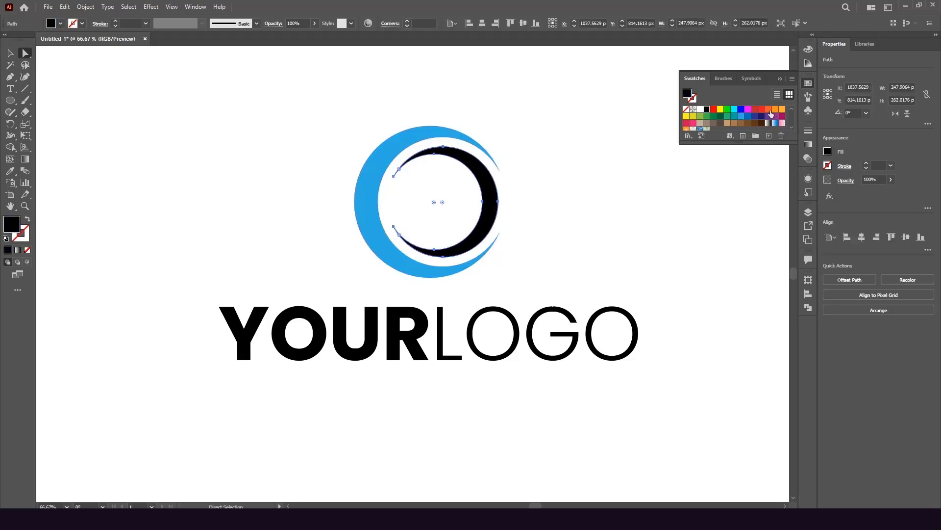
scroll(751, 125, down, 2)
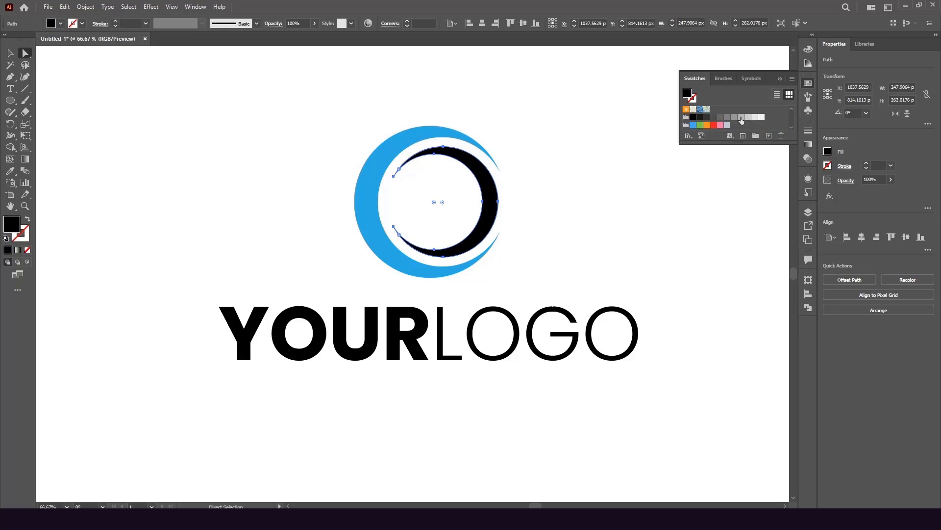
click(734, 117)
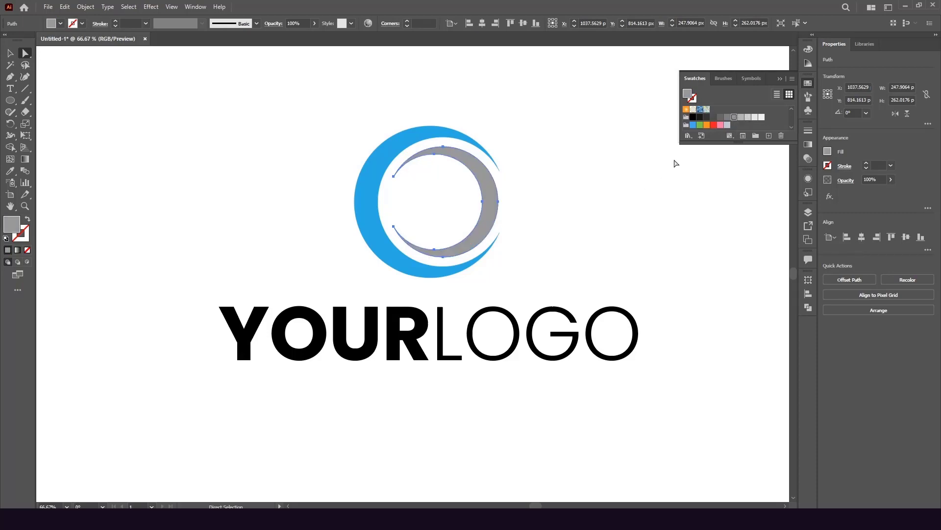
click(623, 226)
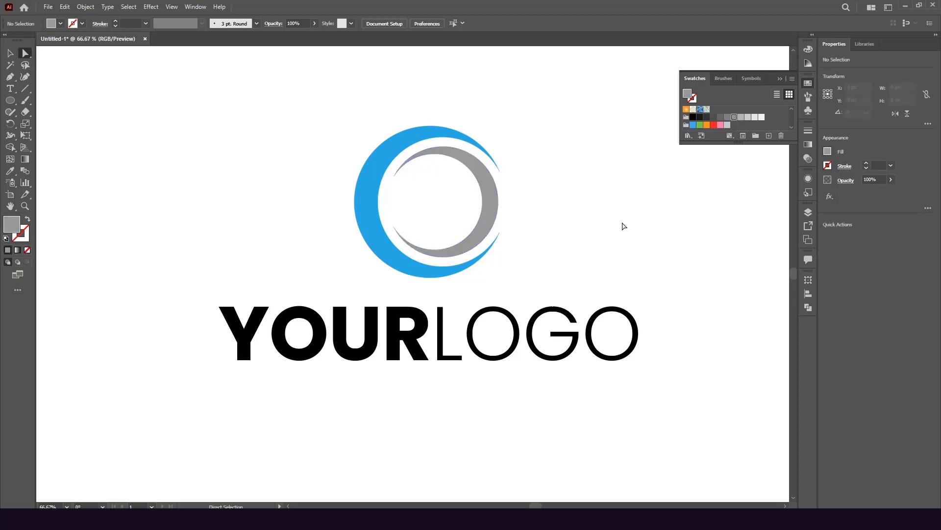
click(498, 197)
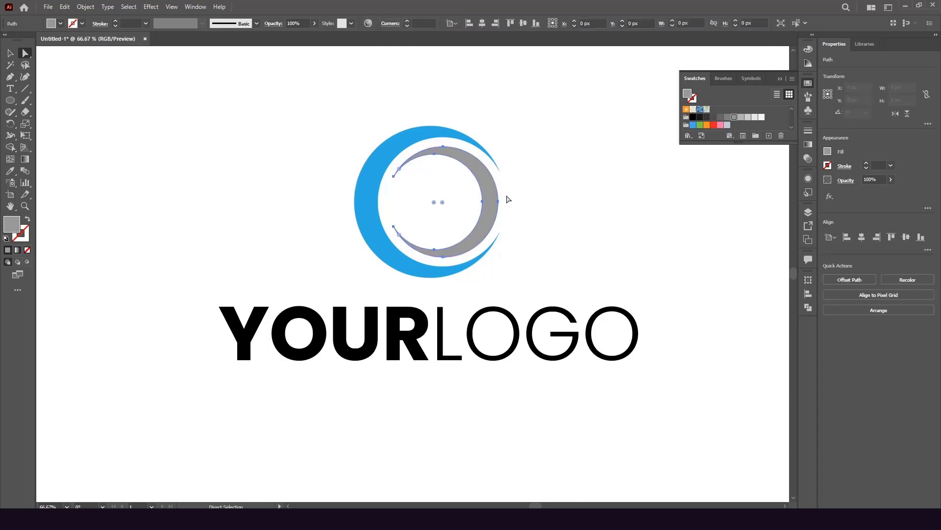
click(721, 117)
click(597, 221)
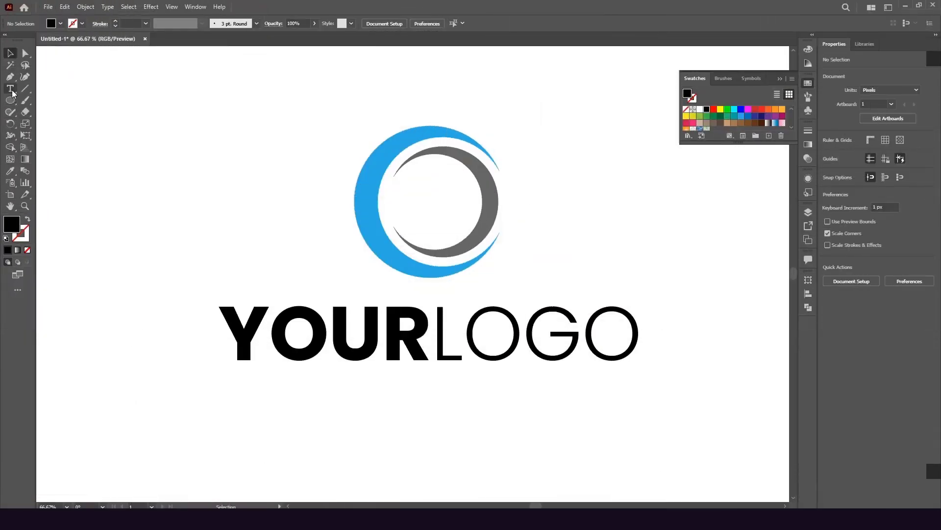
Color the word LOGO with the outer crescent's blue using the Eyedropper
click(11, 89)
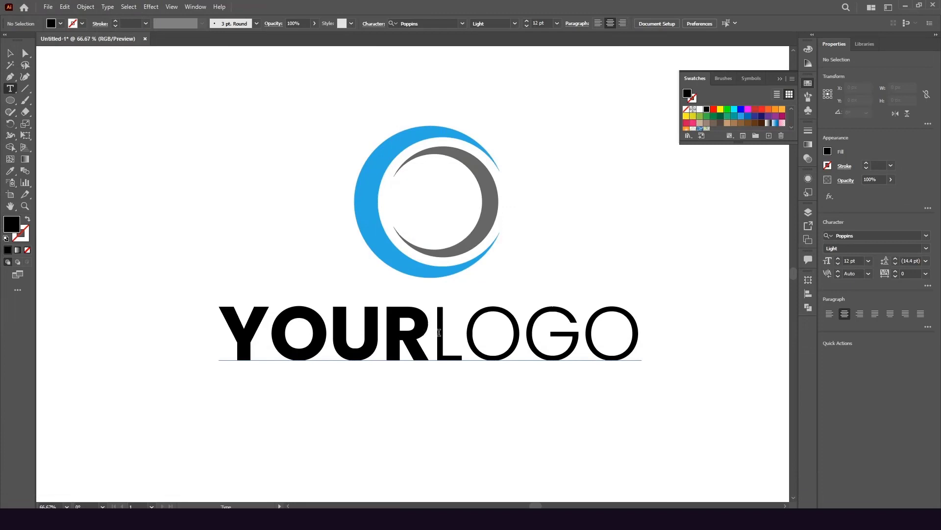
drag(437, 333, 675, 339)
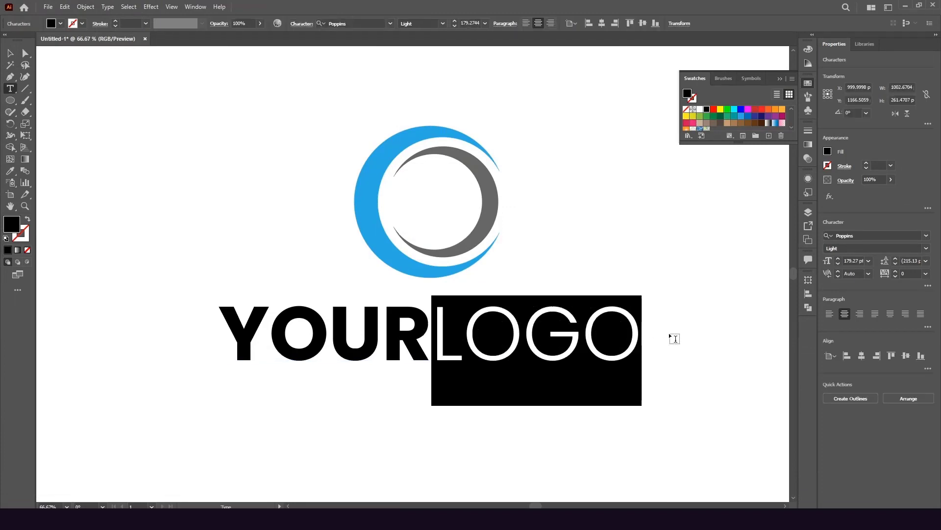
click(10, 172)
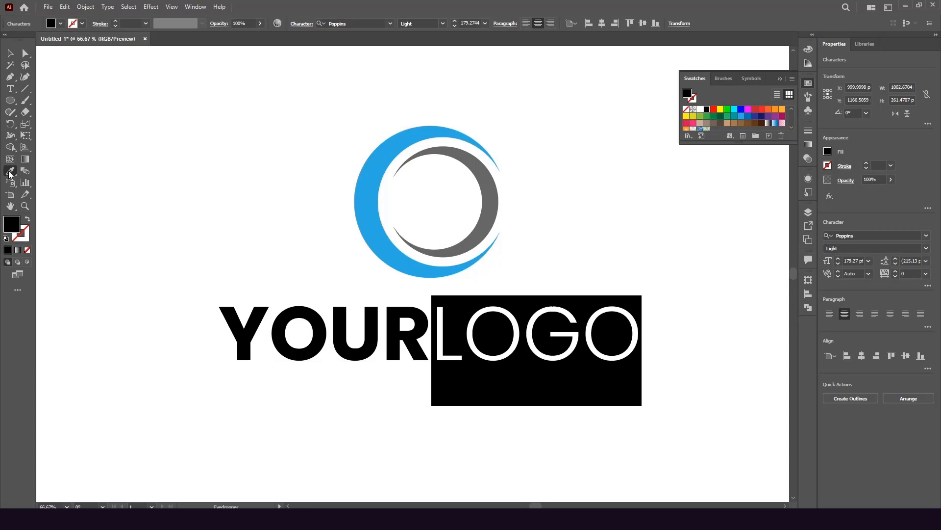
click(422, 264)
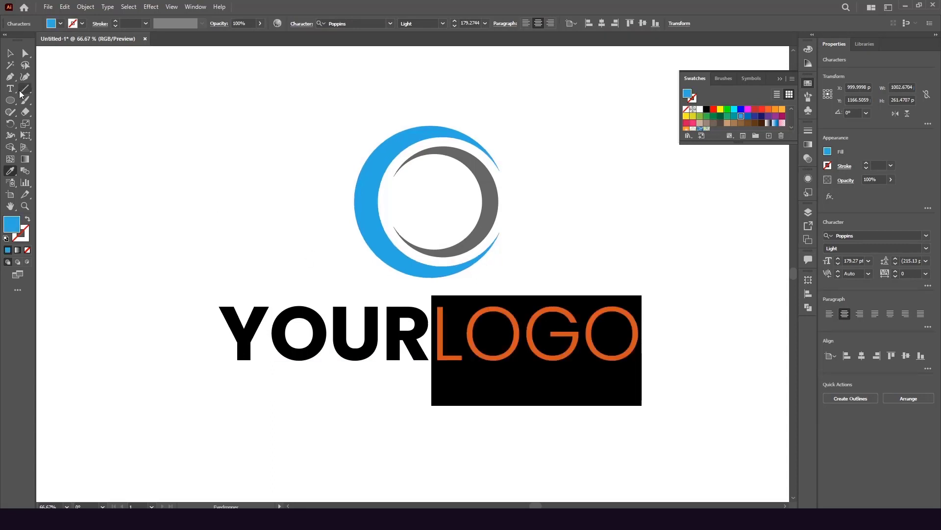
click(25, 55)
click(212, 211)
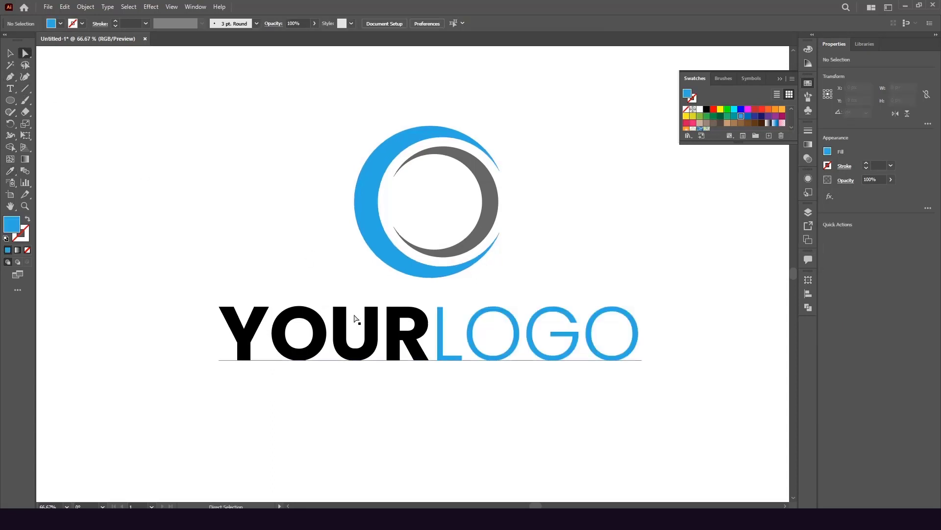
Color the word YOUR with the inner crescent's grey using the Eyedropper
click(8, 91)
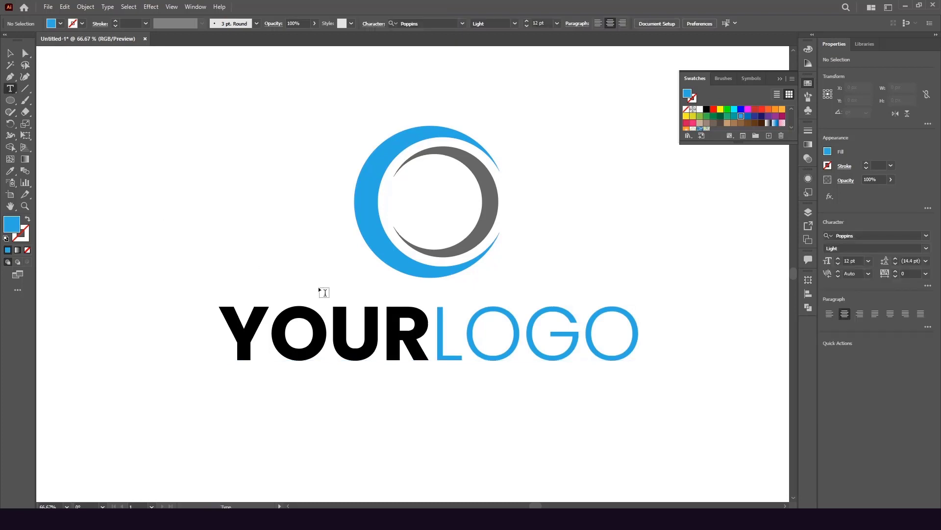
drag(430, 323, 232, 323)
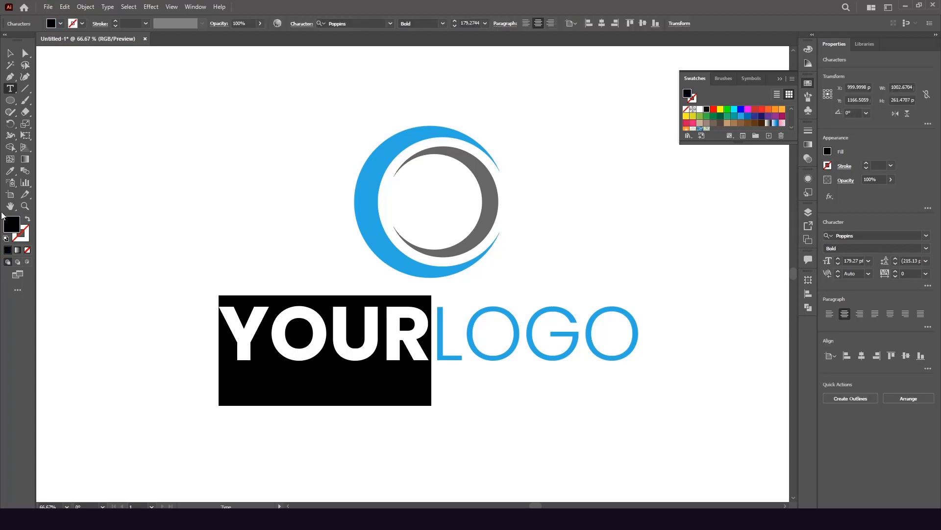
click(10, 170)
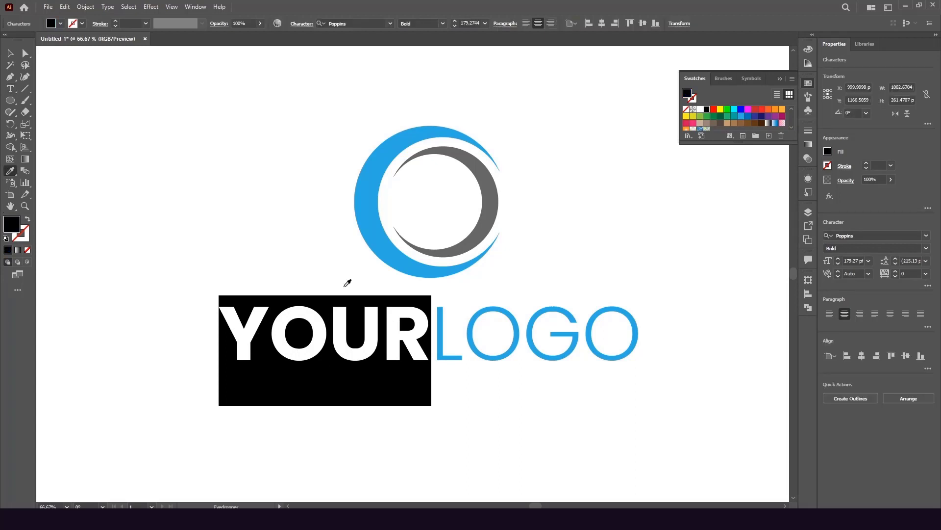
click(491, 211)
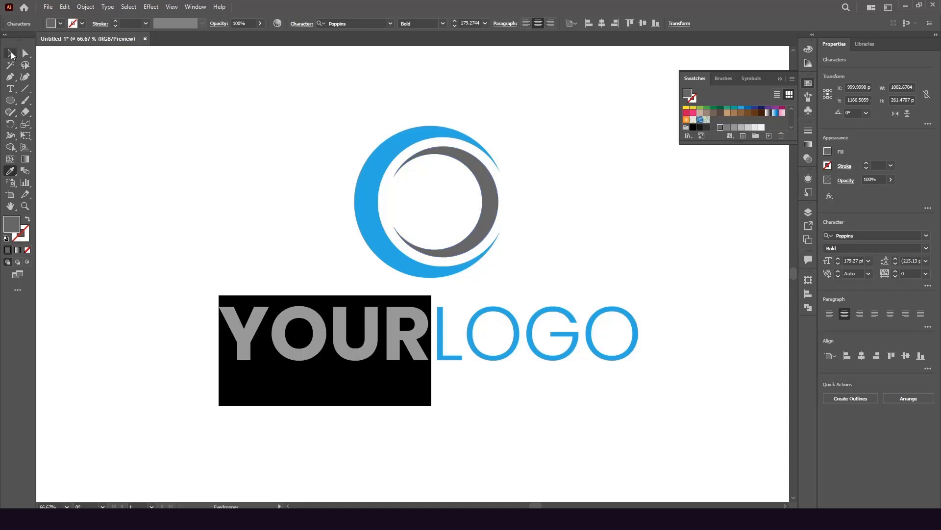
click(10, 53)
click(154, 155)
key(ctrl+minus)
key(ctrl+minus)
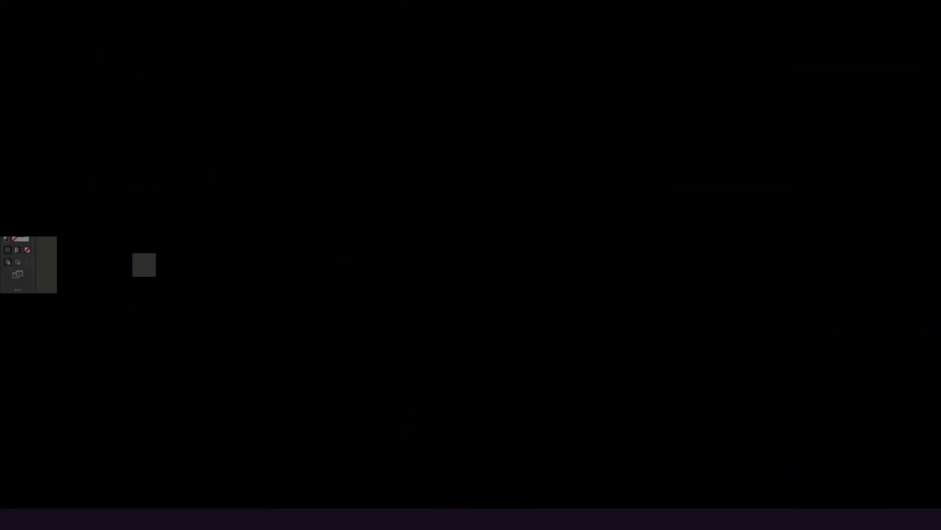
Shrink YOURLOGO, center it under the emblem, and group them together
click(342, 261)
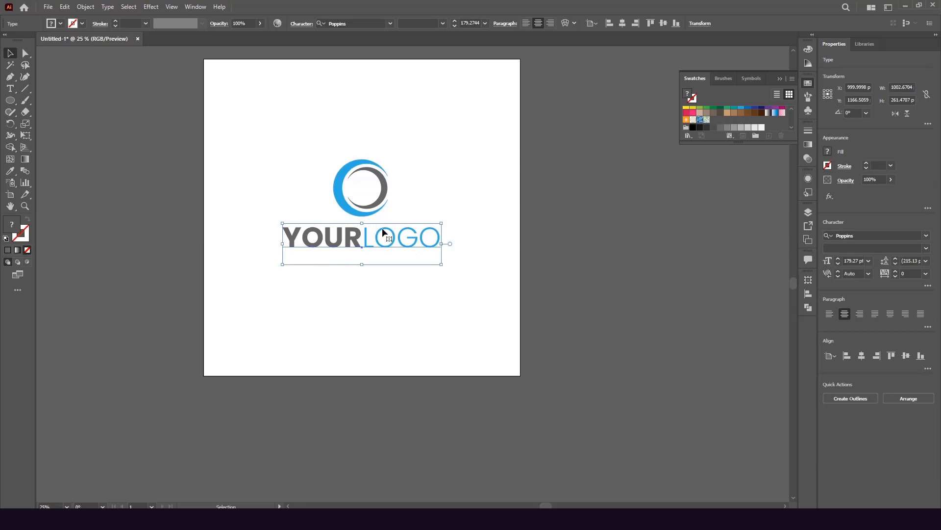
drag(441, 244, 364, 229)
scroll(365, 238, up, 2)
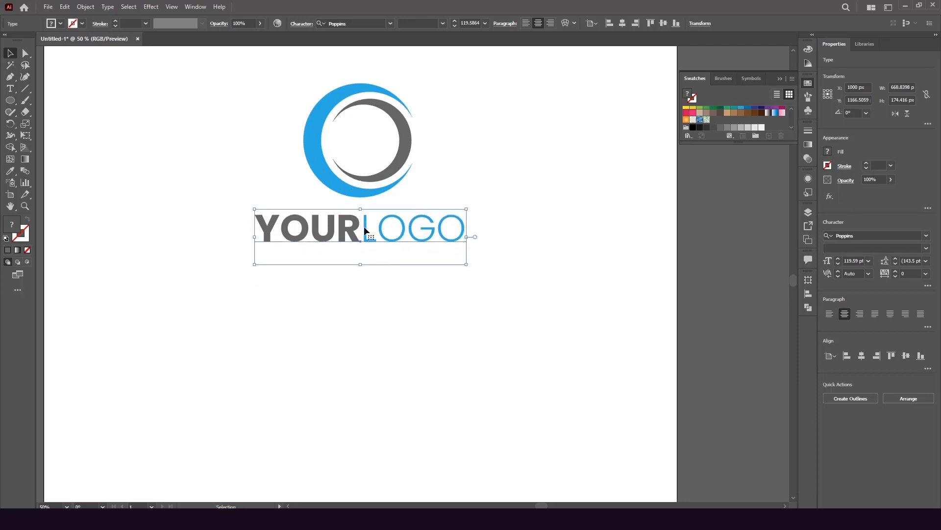
click(384, 201)
drag(288, 313, 378, 152)
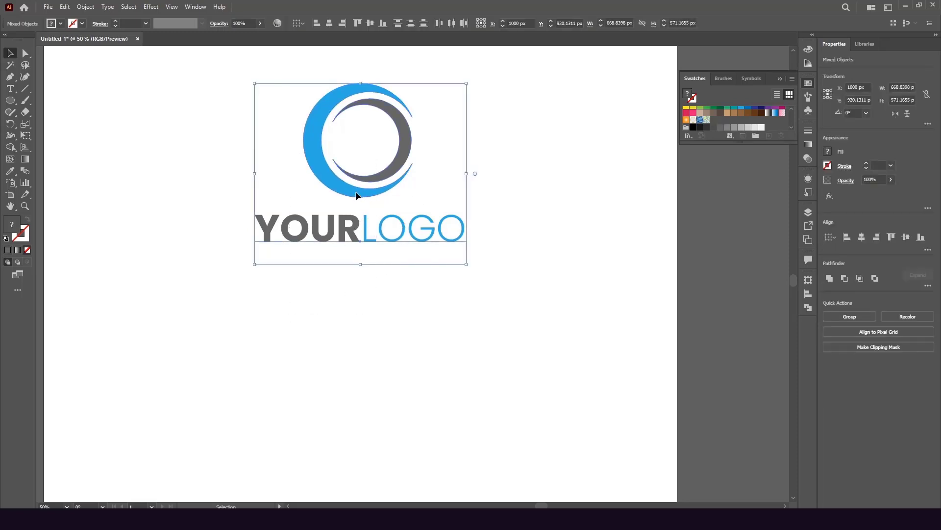
click(329, 24)
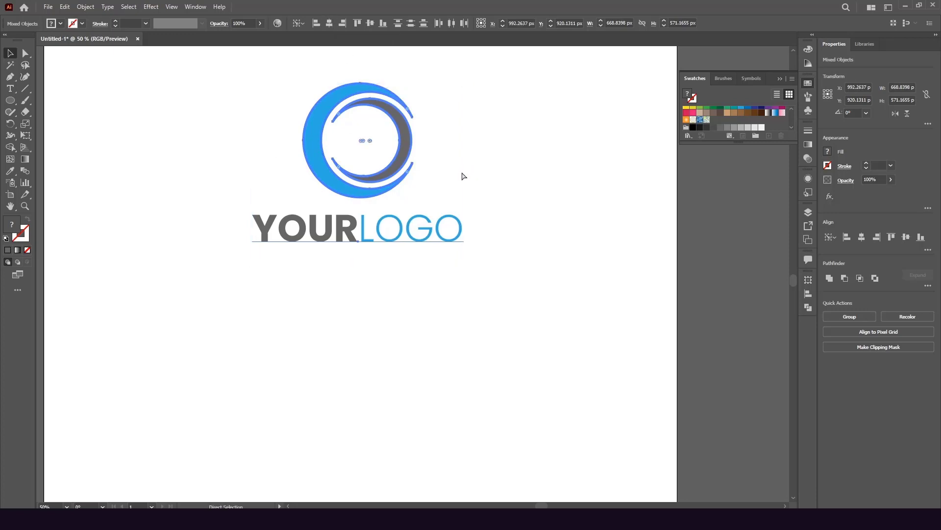
key(ctrl+g)
Center the grouped logo horizontally and vertically on the artboard at 1000, 1000 px
right_click(370, 148)
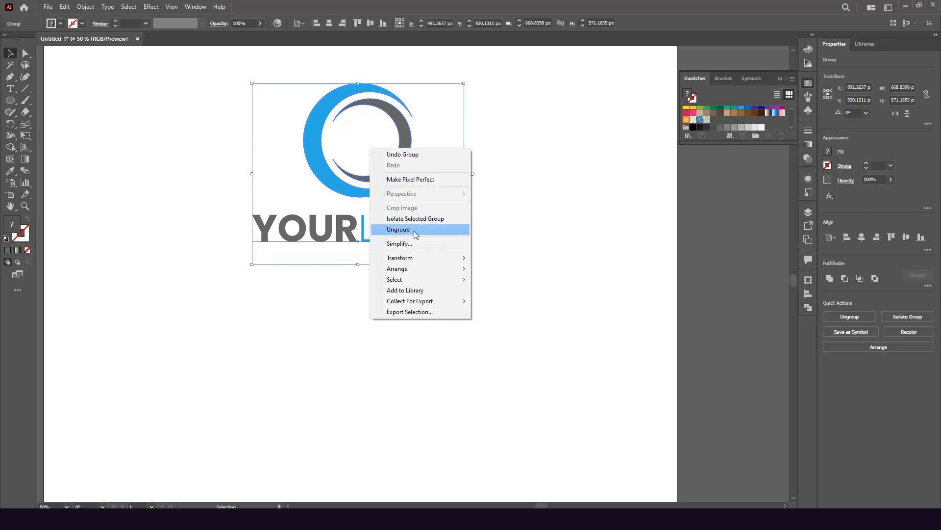
click(269, 107)
click(314, 134)
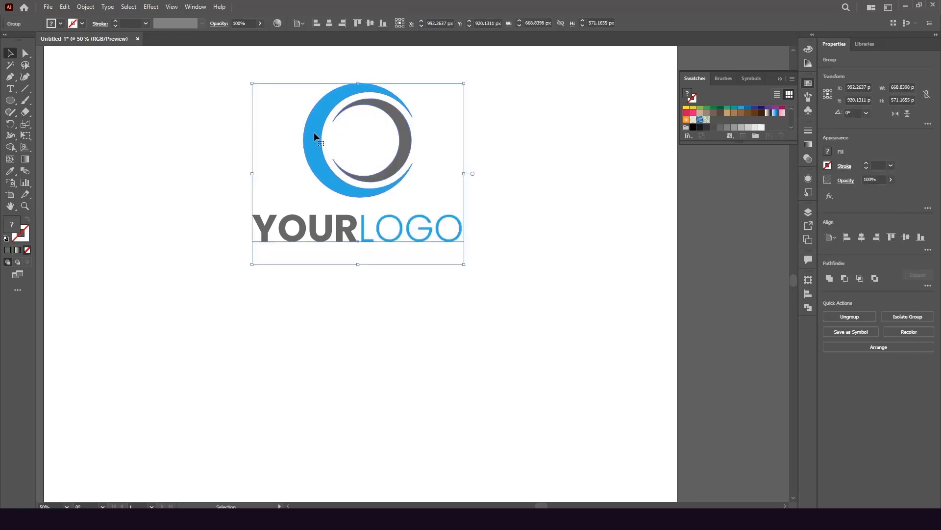
click(329, 23)
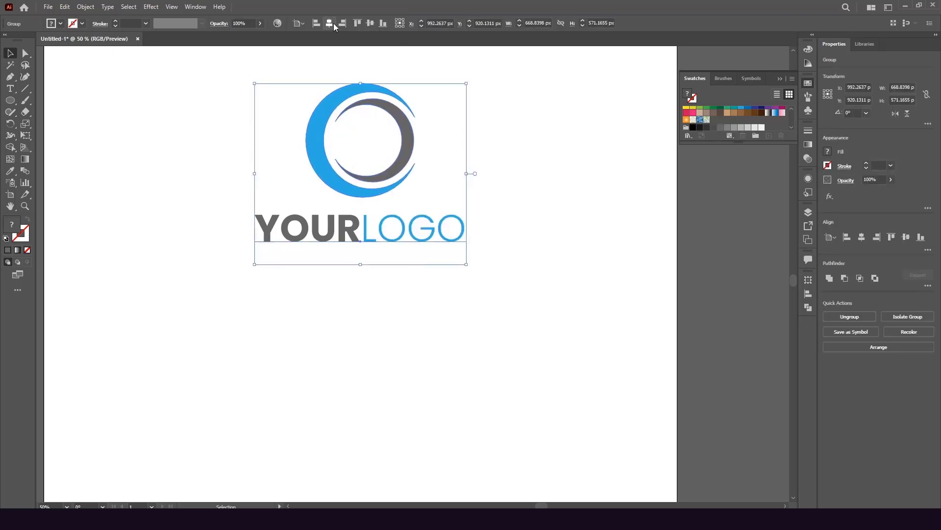
click(370, 23)
scroll(483, 260, down, 4)
scroll(442, 246, up, 1)
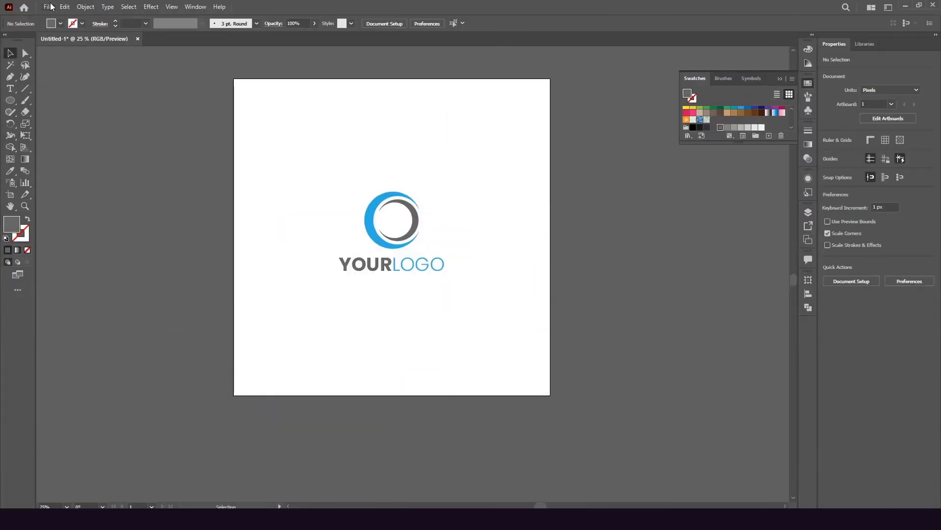
Export the logo through Save for Web (Legacy) as PNG-24 with transparency
click(49, 7)
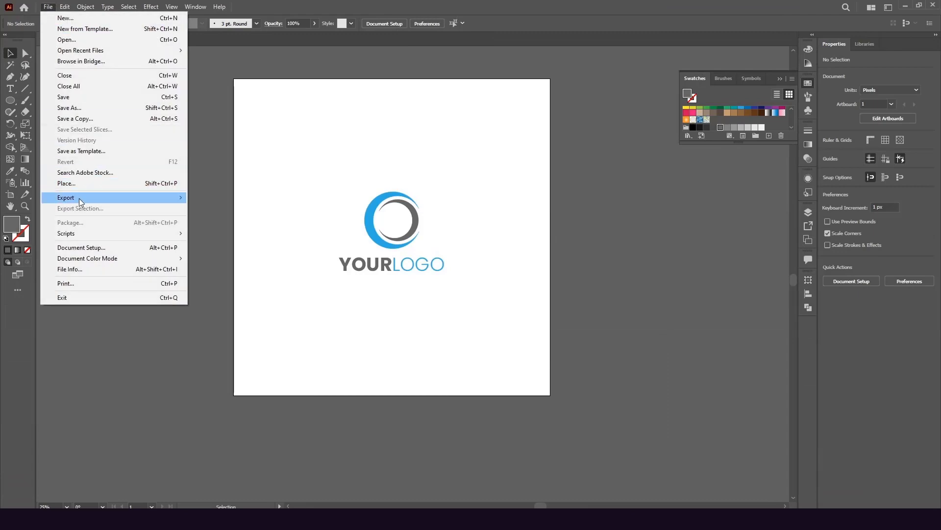
mouse_move(78, 200)
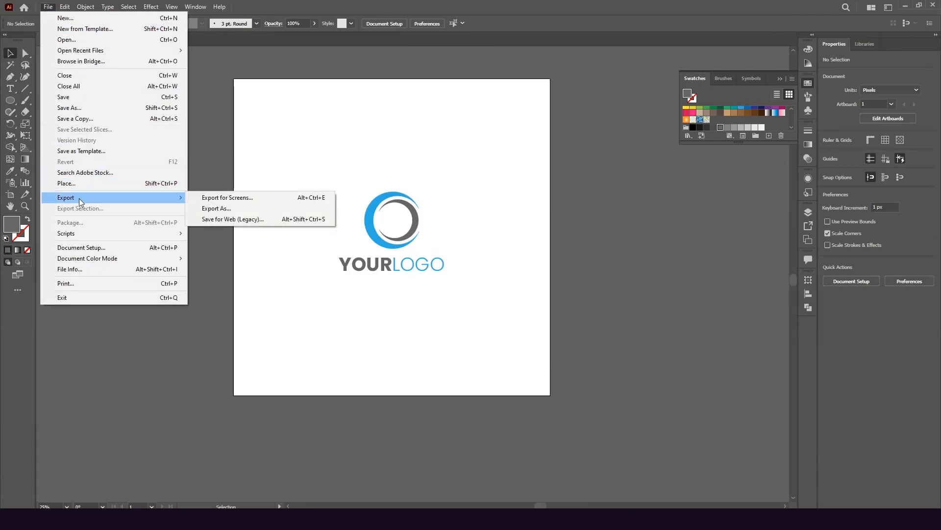
click(233, 219)
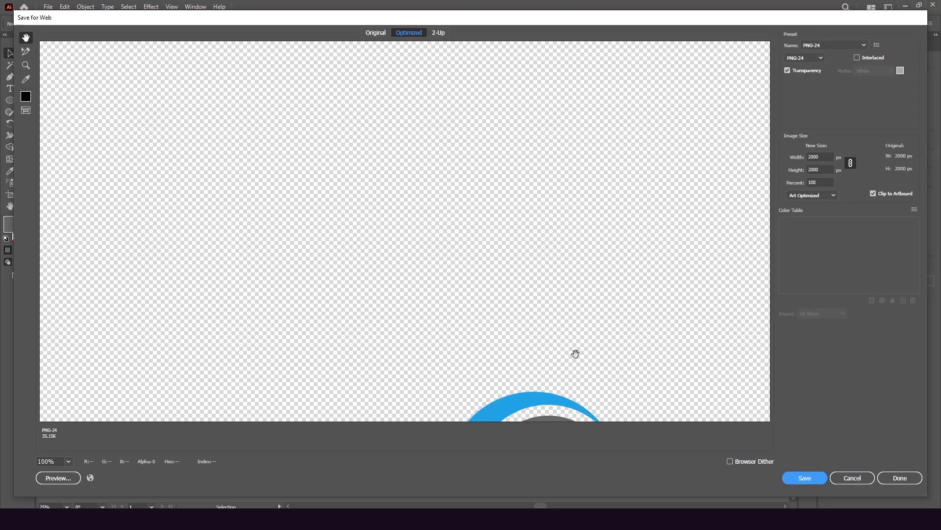
drag(574, 353, 509, 157)
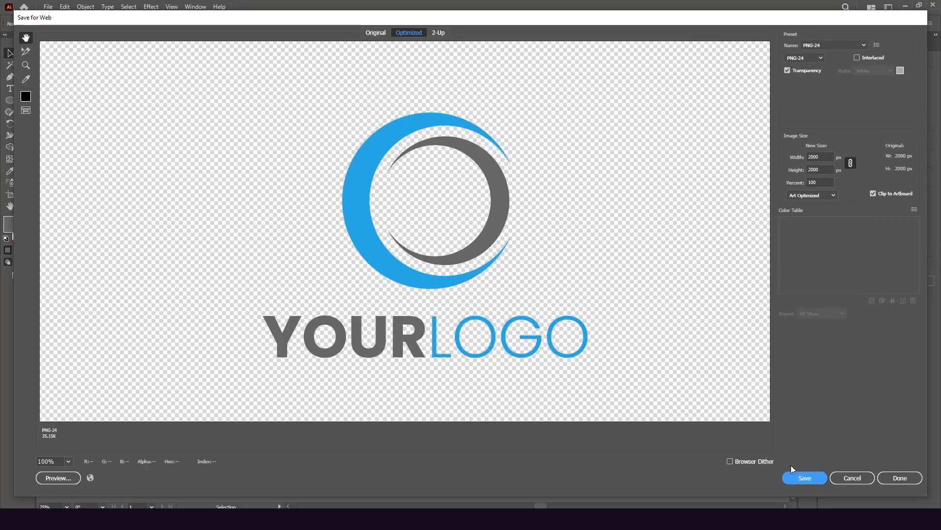
click(805, 478)
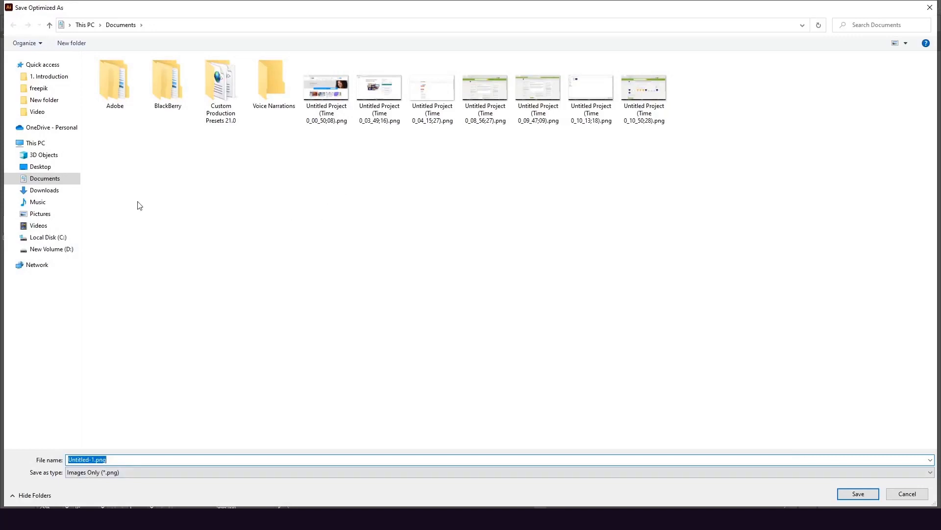
Create a 'logo' folder on the Desktop and save the PNG there as 'logo'
click(39, 168)
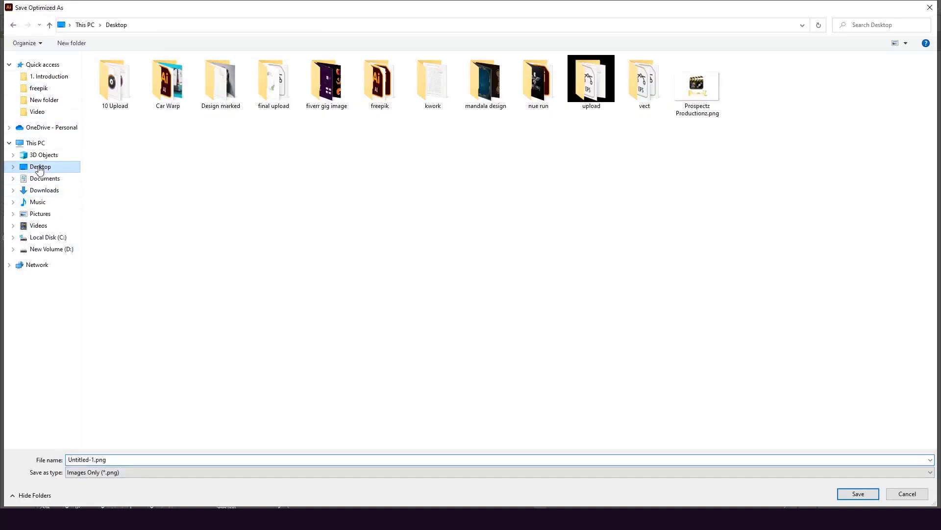
click(73, 47)
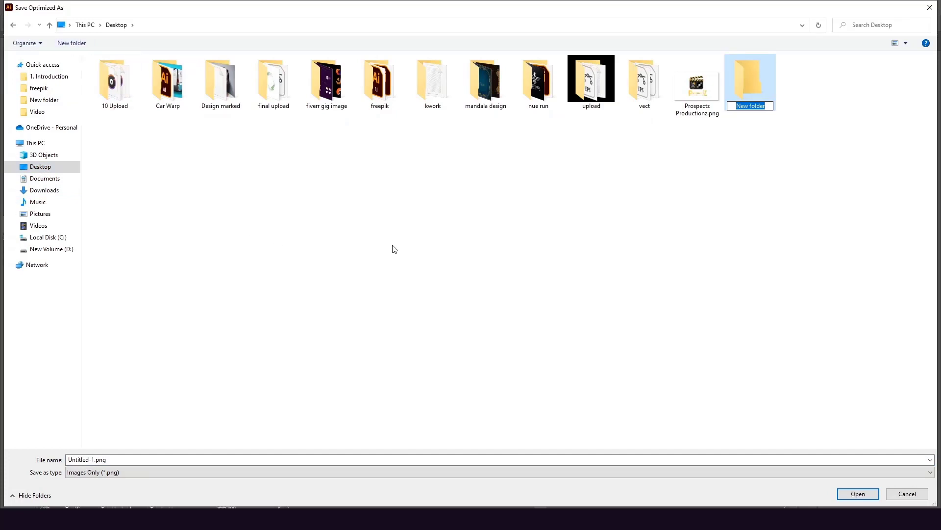
text(logo)
key(Return)
double_click(750, 88)
click(116, 457)
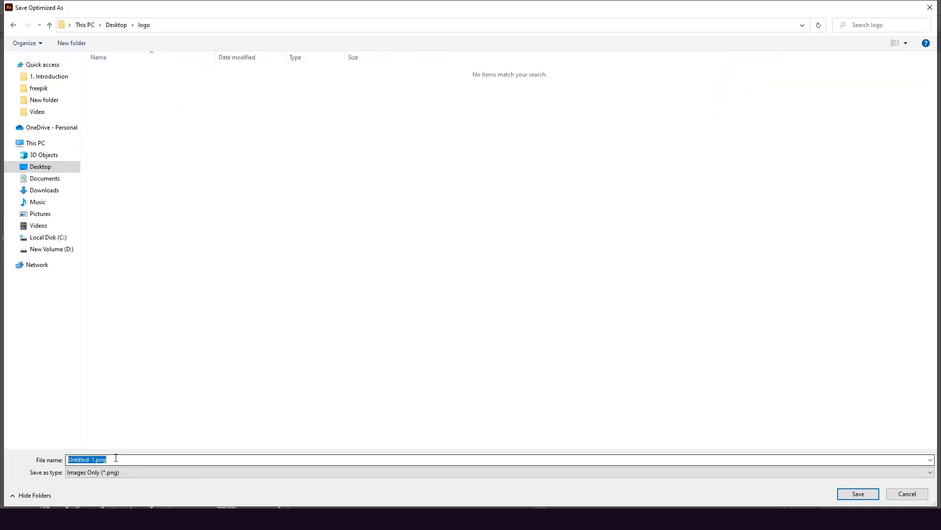
text(logo)
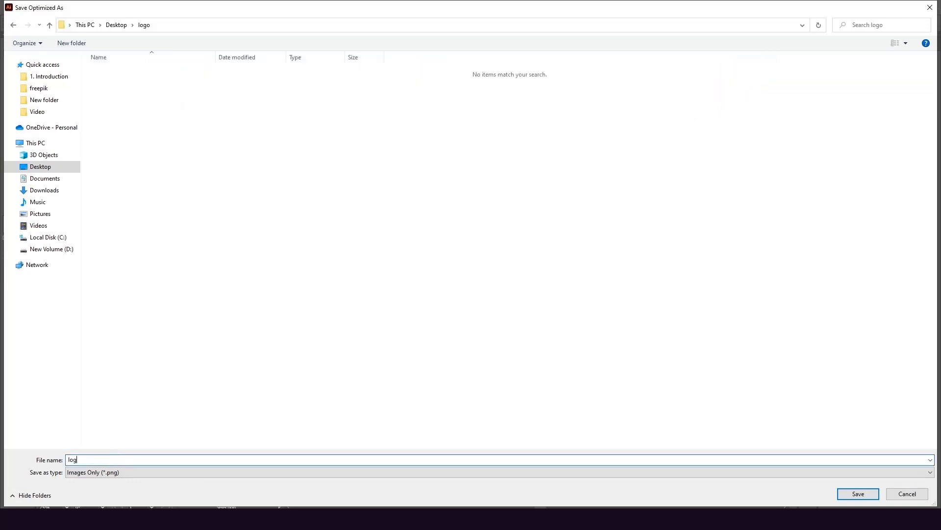
click(848, 491)
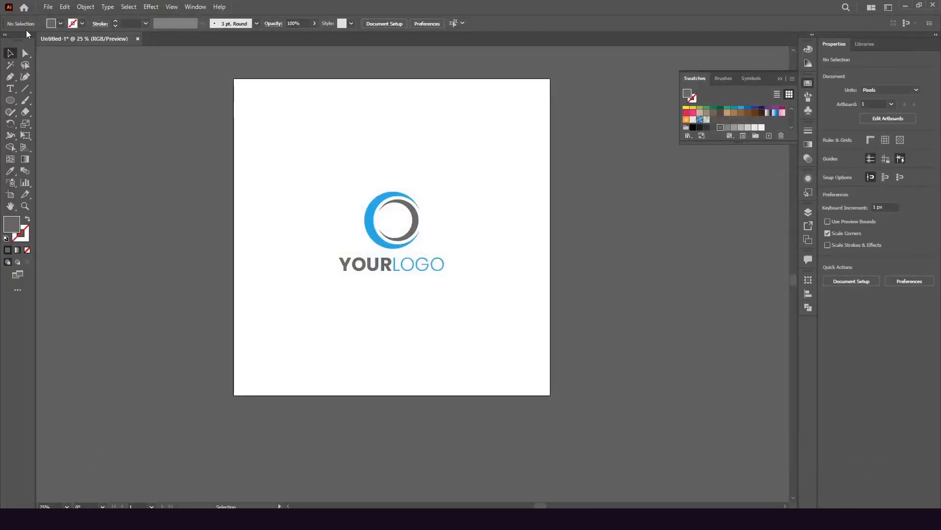
Export the logo via Save for Web as a Maximum-quality JPEG named 'logo'
click(48, 6)
mouse_move(84, 199)
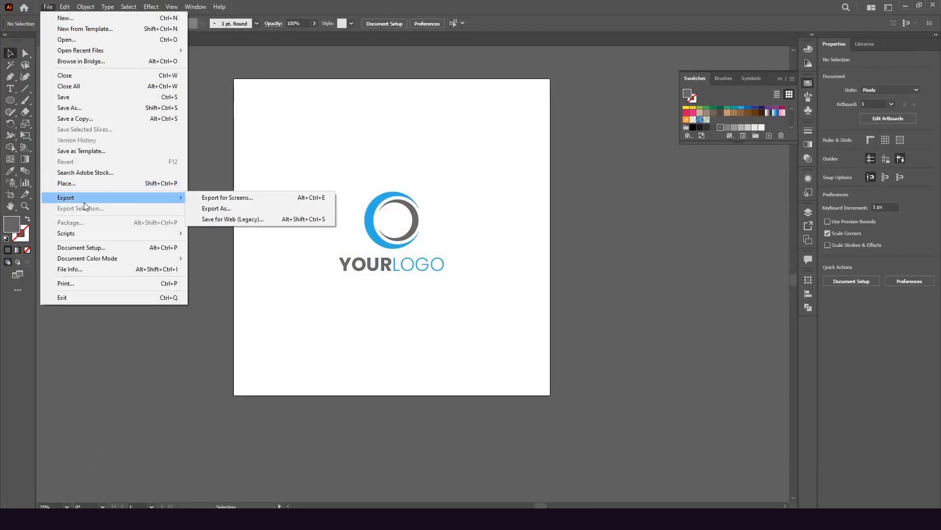
click(266, 220)
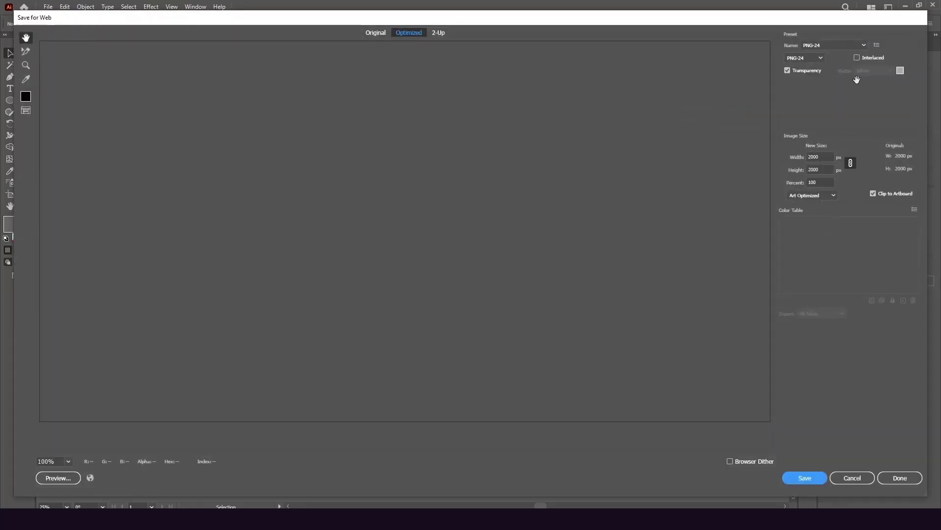
click(804, 58)
click(797, 80)
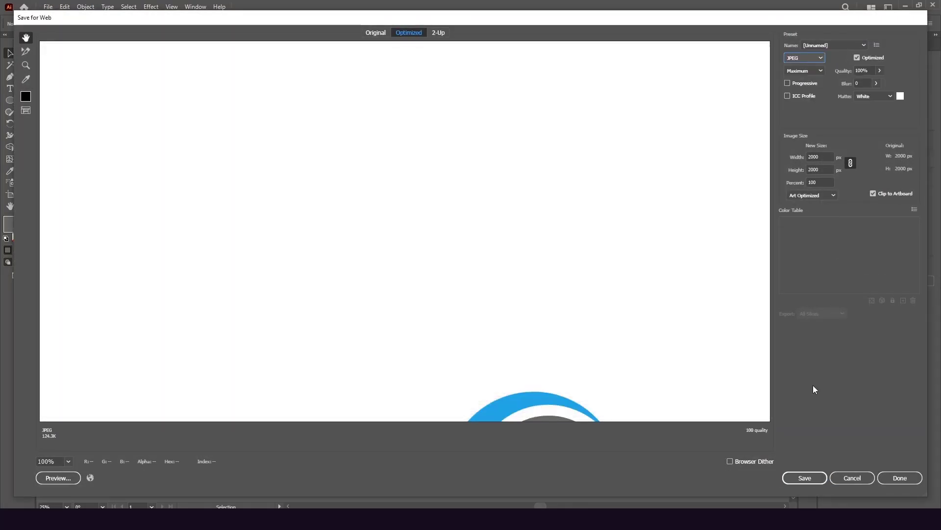
click(793, 477)
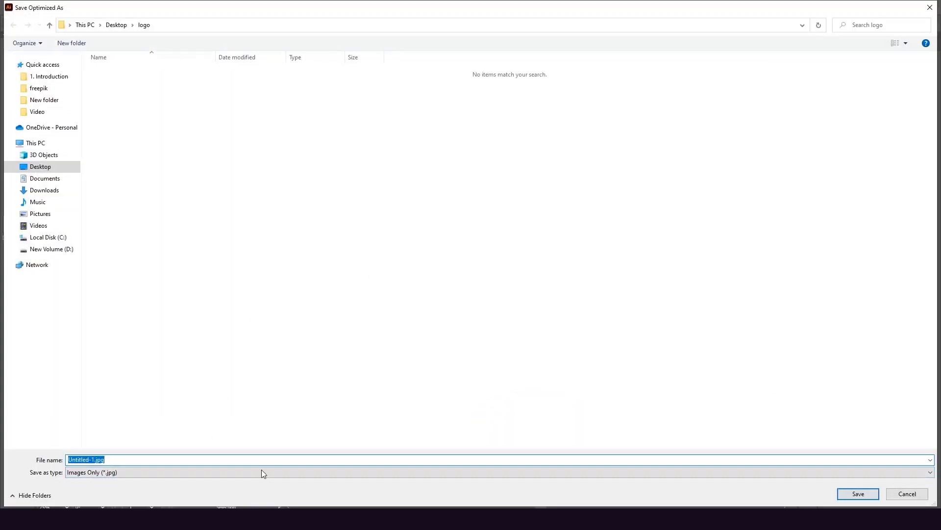
text(lo)
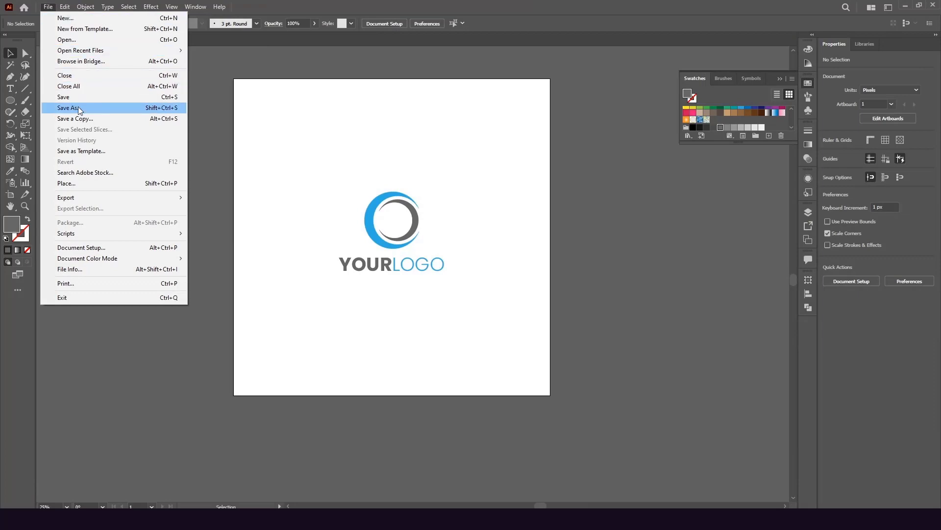
In Save As, open the Desktop's logo folder and begin entering the file name
click(78, 107)
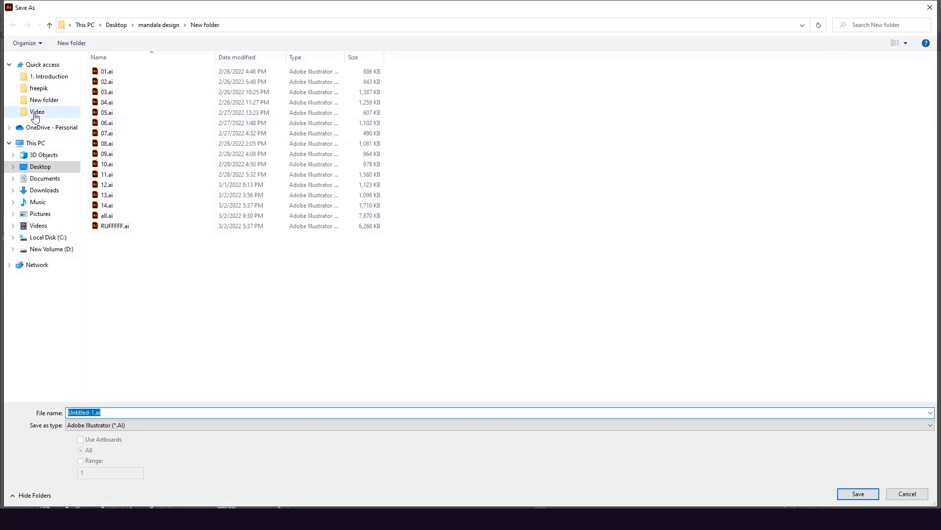
click(41, 167)
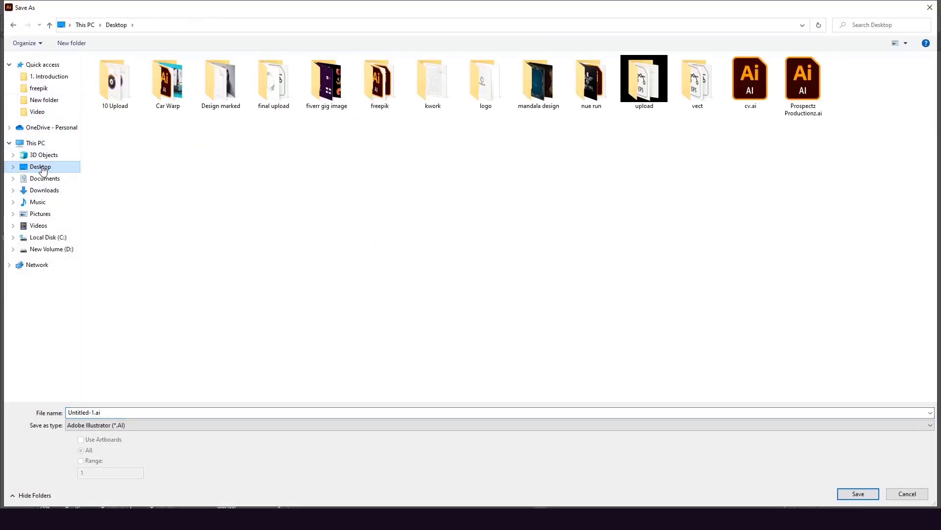
click(483, 95)
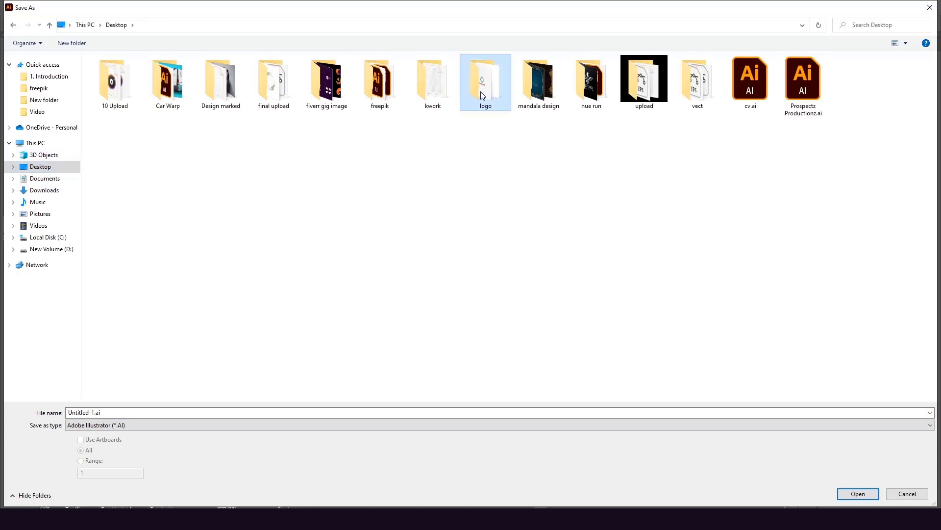
double_click(483, 94)
double_click(111, 414)
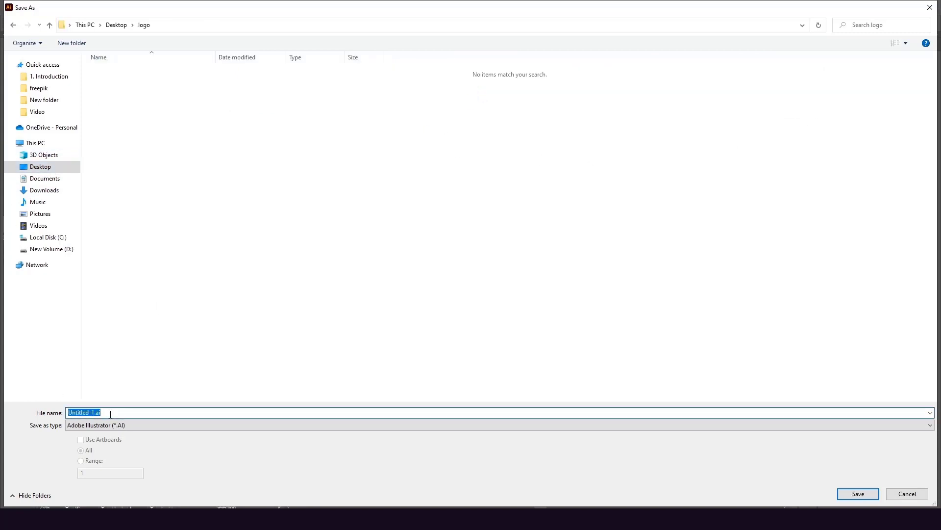
text(lgo)
key(BackSpace)
key(BackSpace)
key(BackSpace)
text(lo)
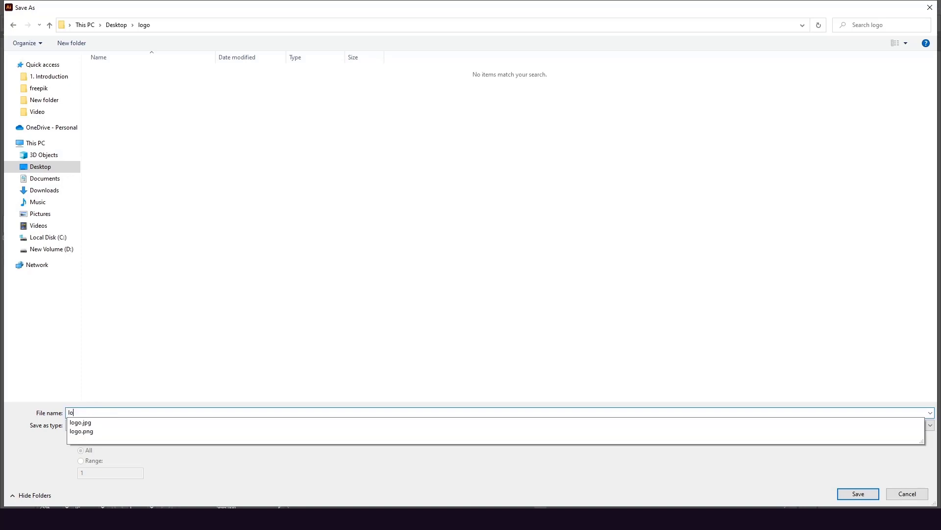